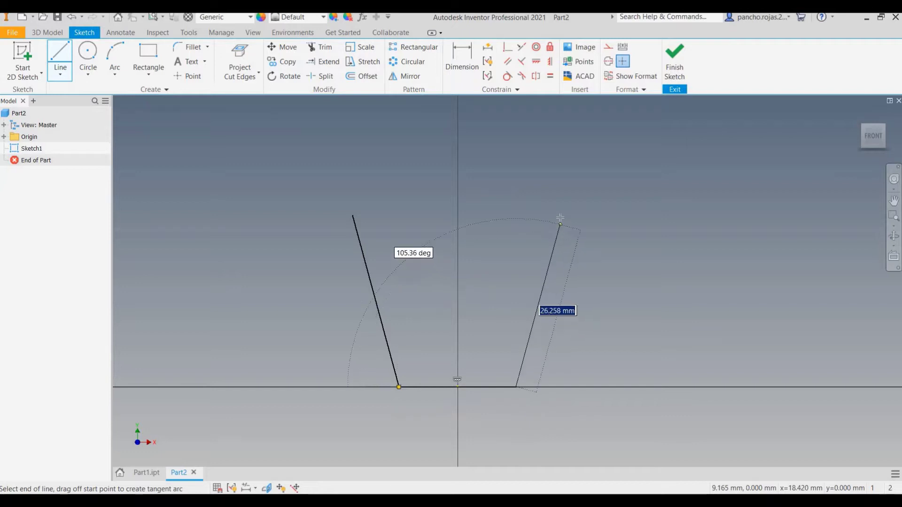
- Finish the open cup outline by drawing its right slanted wall
click(560, 215)
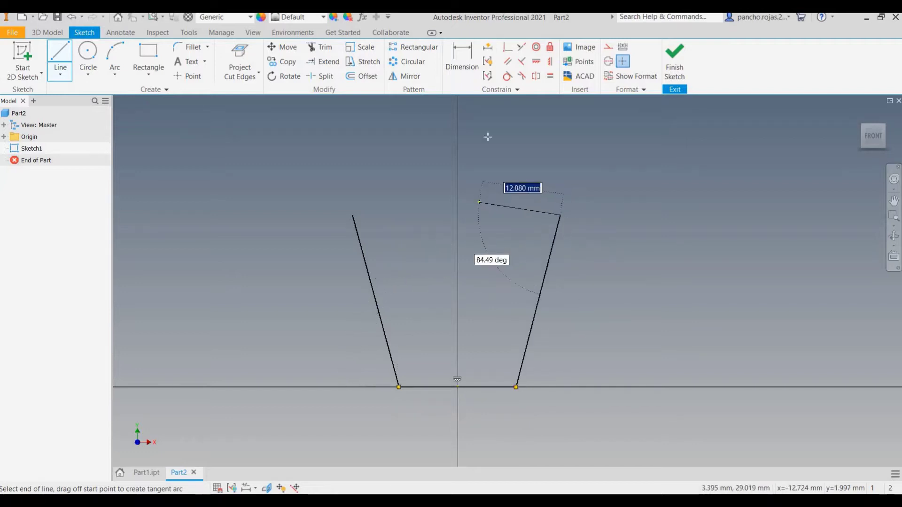
- Dimension the cup base to 125 mm and the cup height to 300 mm
key(d)
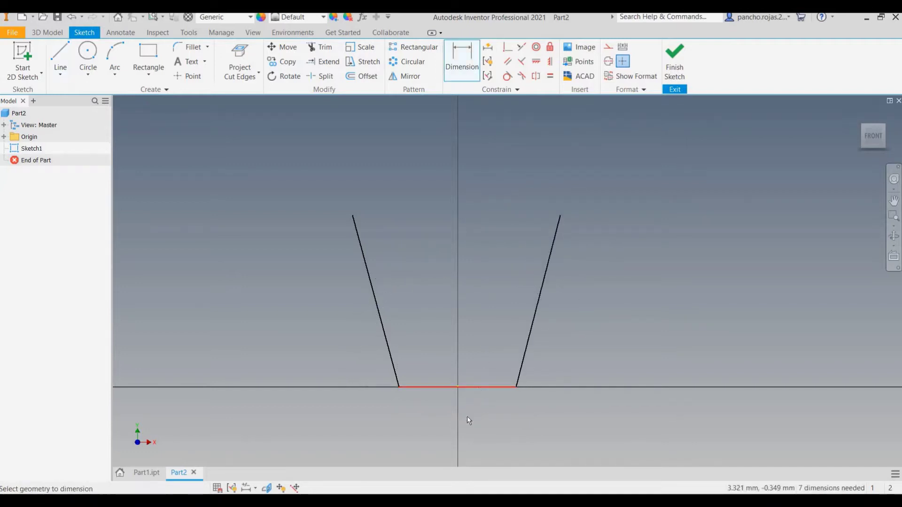
click(466, 419)
text(125)
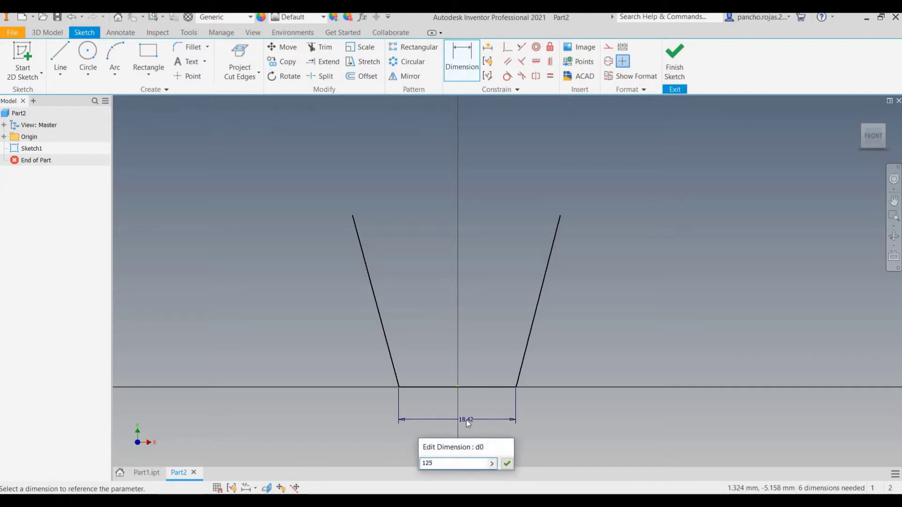
key(Return)
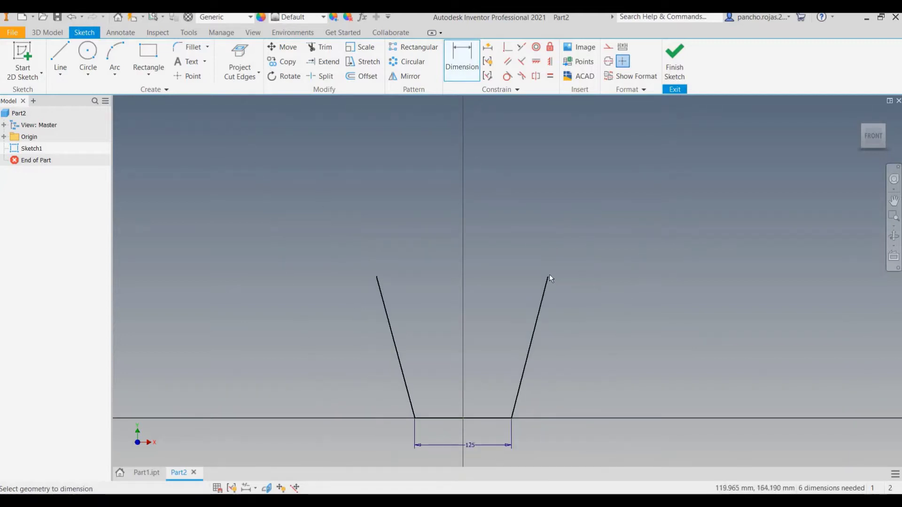
click(511, 421)
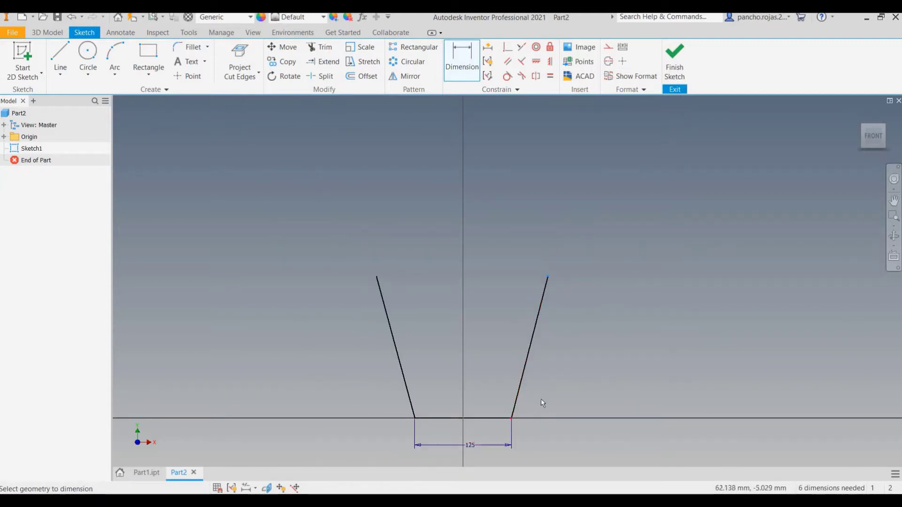
click(595, 365)
text(300)
key(Return)
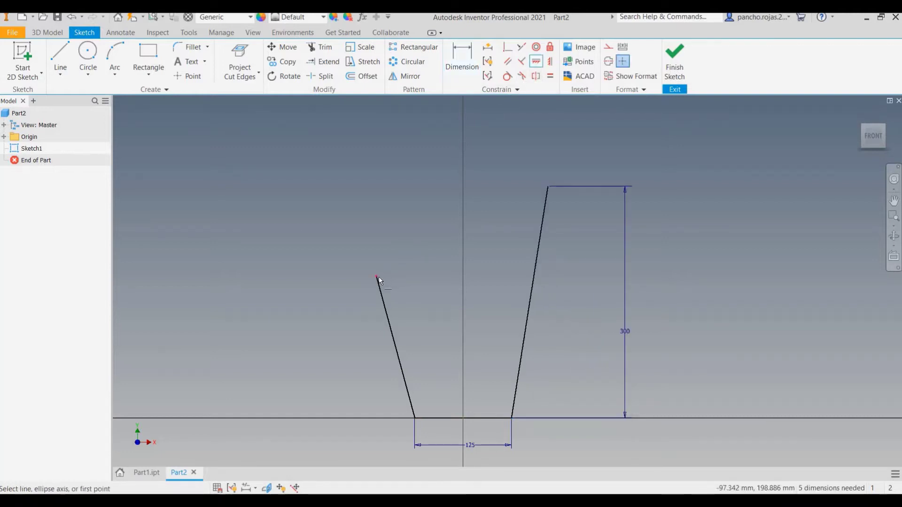
- Level the left wall's top with the right wall and set both wall angles to 95°
click(548, 188)
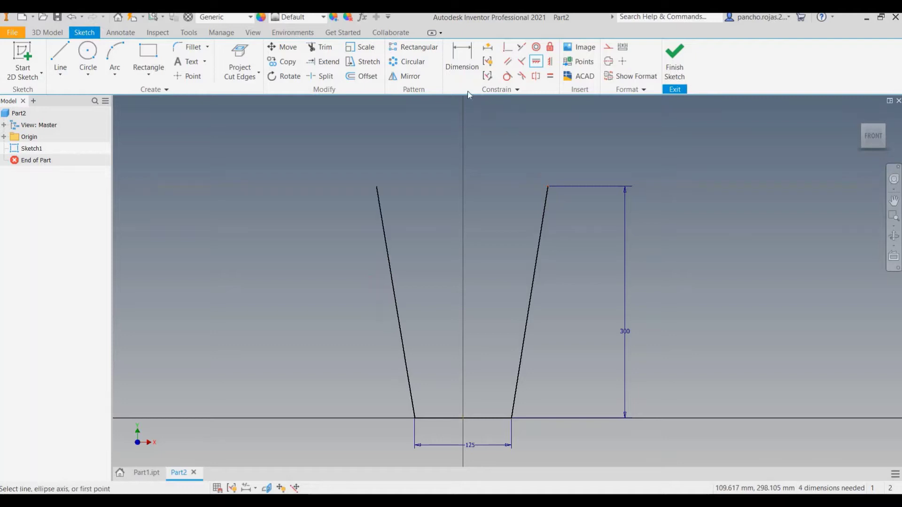
click(460, 52)
click(493, 415)
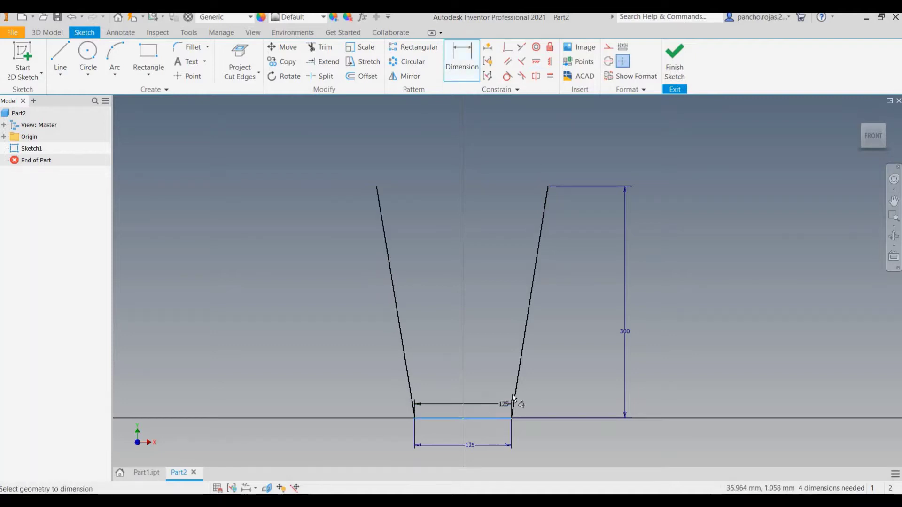
click(515, 393)
click(493, 395)
text(95)
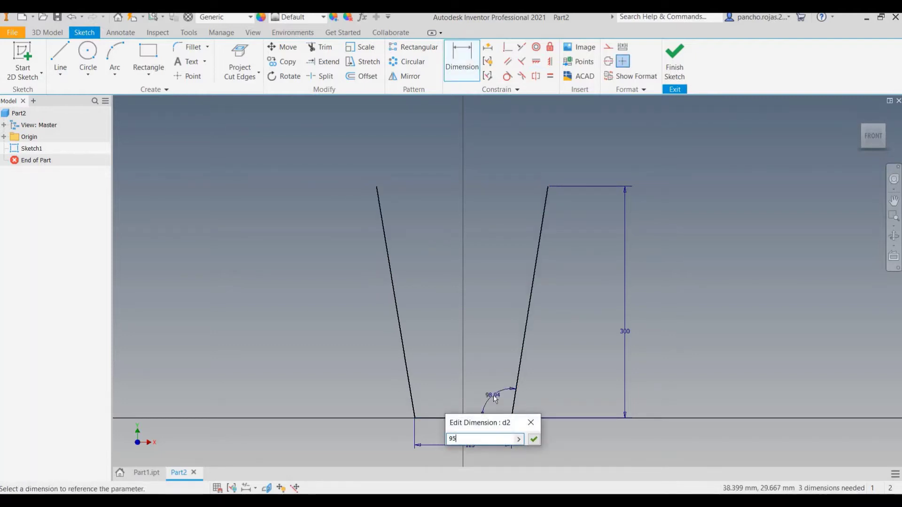
key(Return)
click(425, 424)
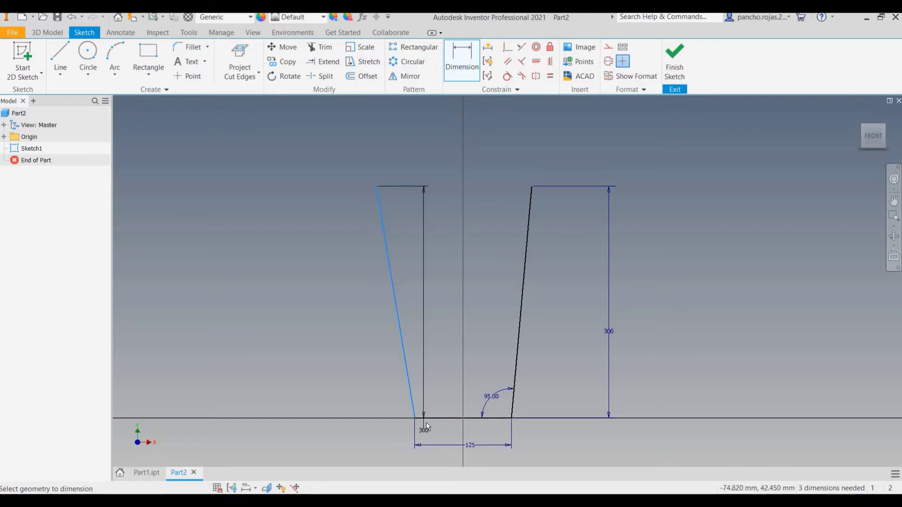
click(424, 417)
click(424, 404)
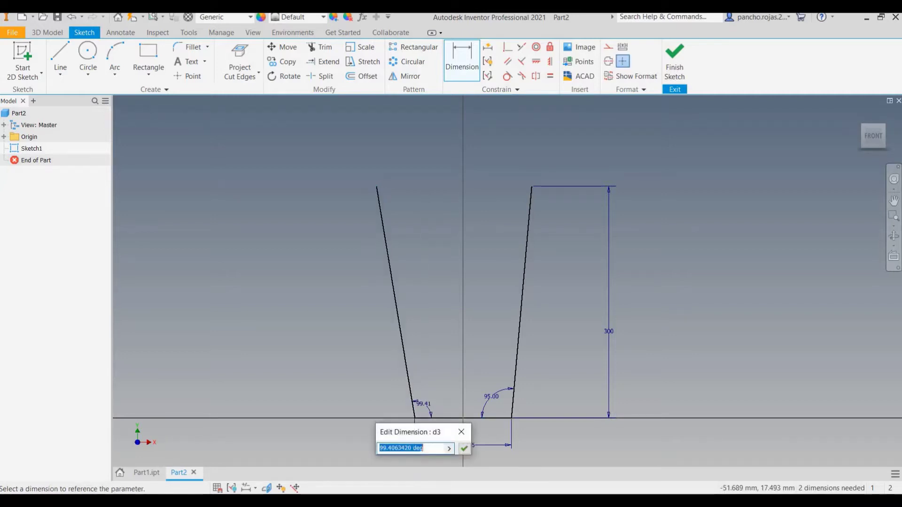
text(95)
key(Return)
- Set the axis-to-base-end distance to d0/2, centring the base on the axis
click(462, 60)
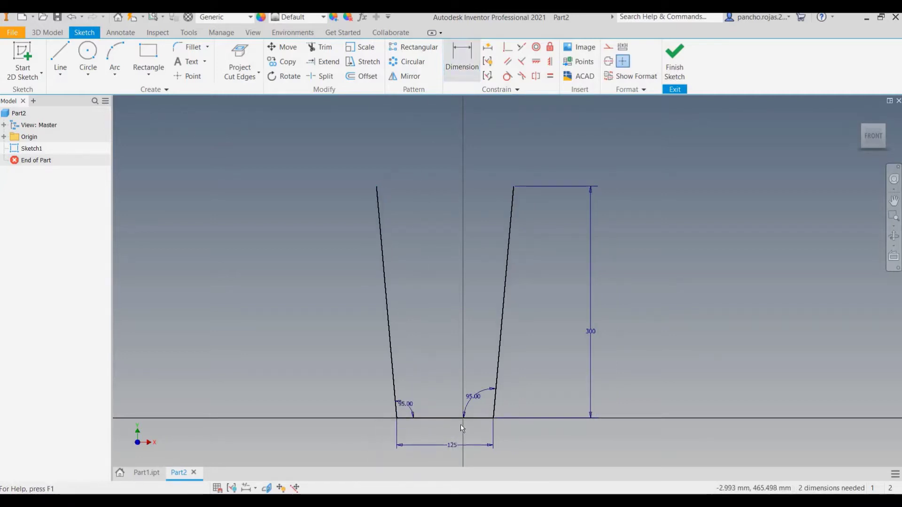
click(455, 450)
text(d0/2)
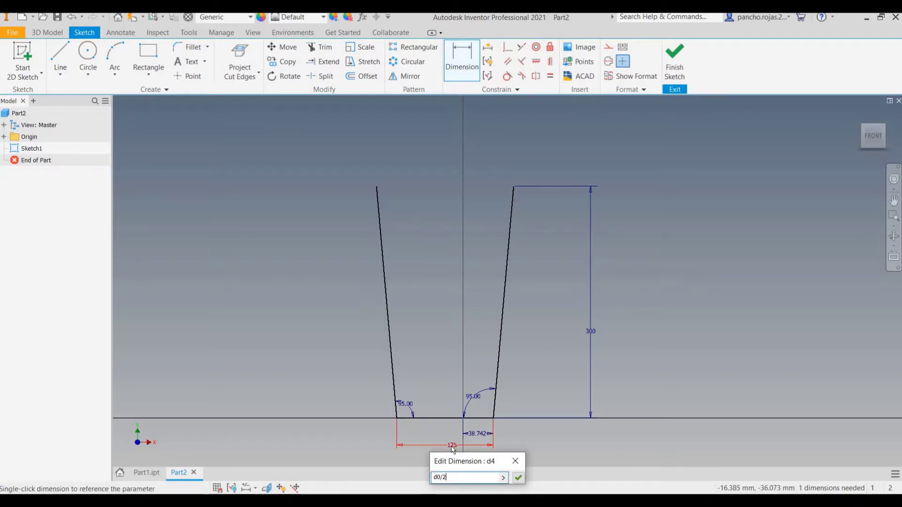
key(Return)
scroll(496, 315, down, 3)
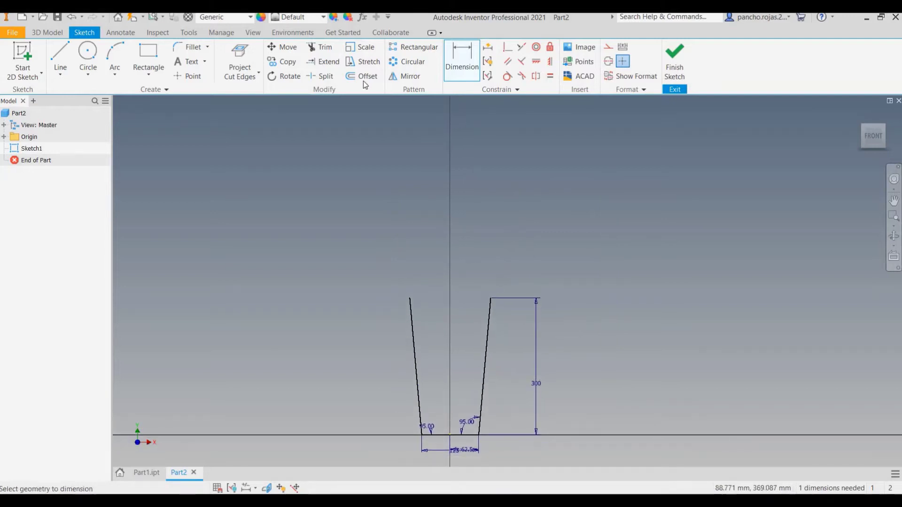
- Create a 5 mm offset copy of the cup outline
click(416, 351)
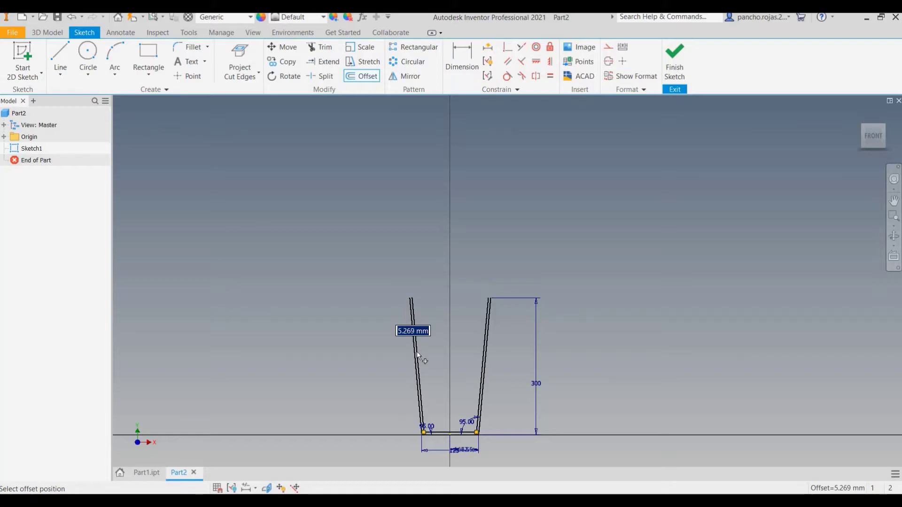
click(416, 352)
scroll(422, 321, up, 3)
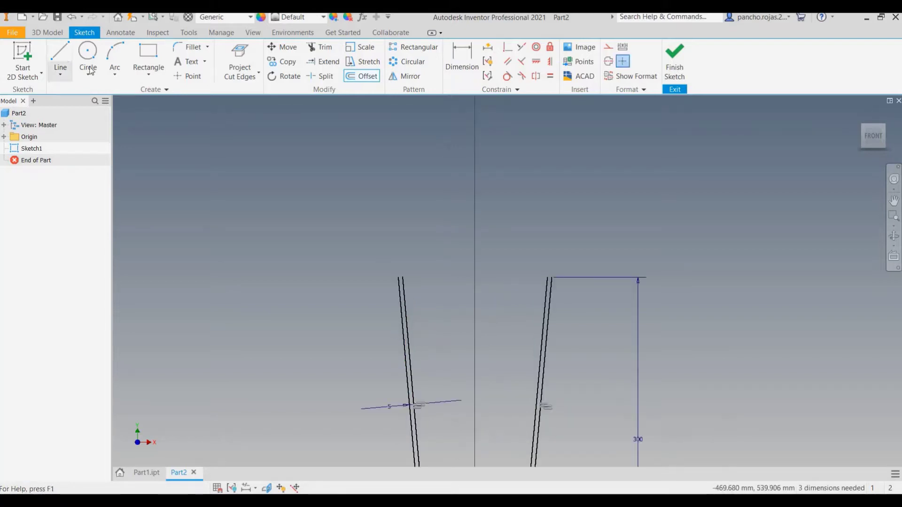
- Zoom and pan to recentre the cup with the Line tool active
click(60, 56)
scroll(409, 296, up, 2)
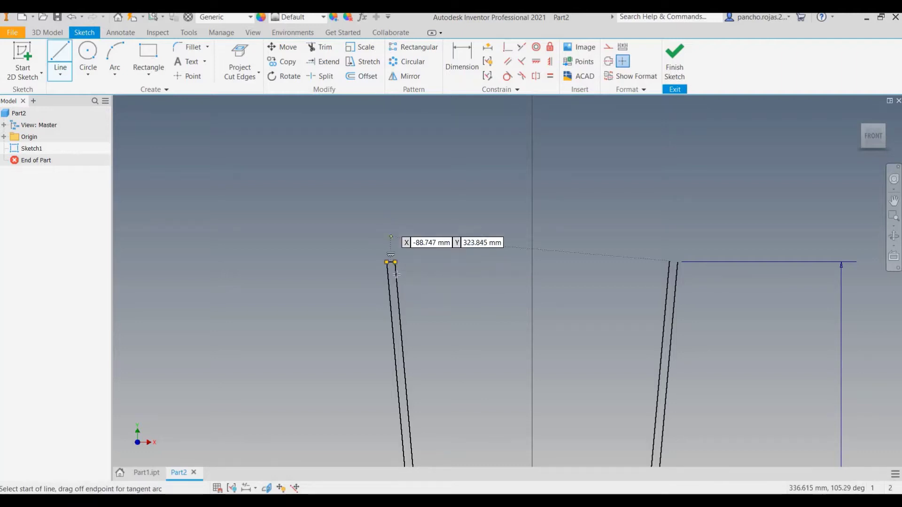
scroll(399, 265, up, 3)
scroll(574, 292, down, 3)
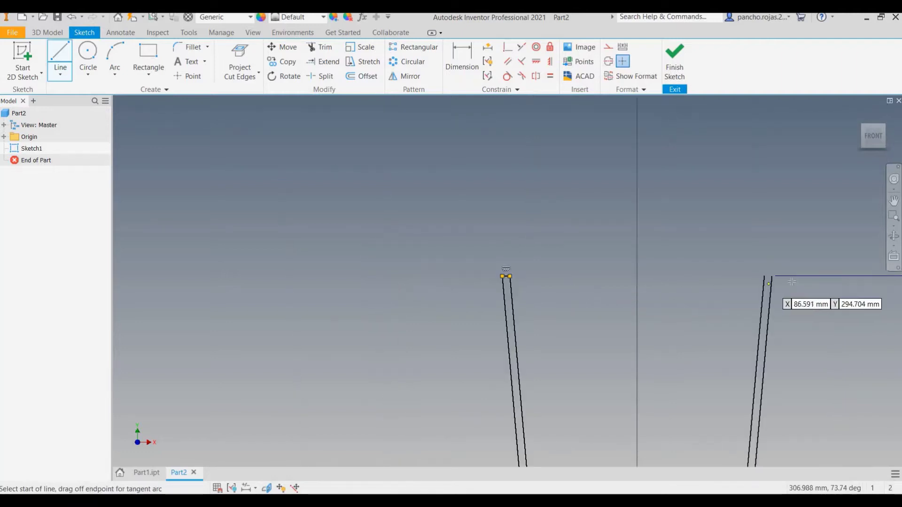
scroll(611, 240, down, 4)
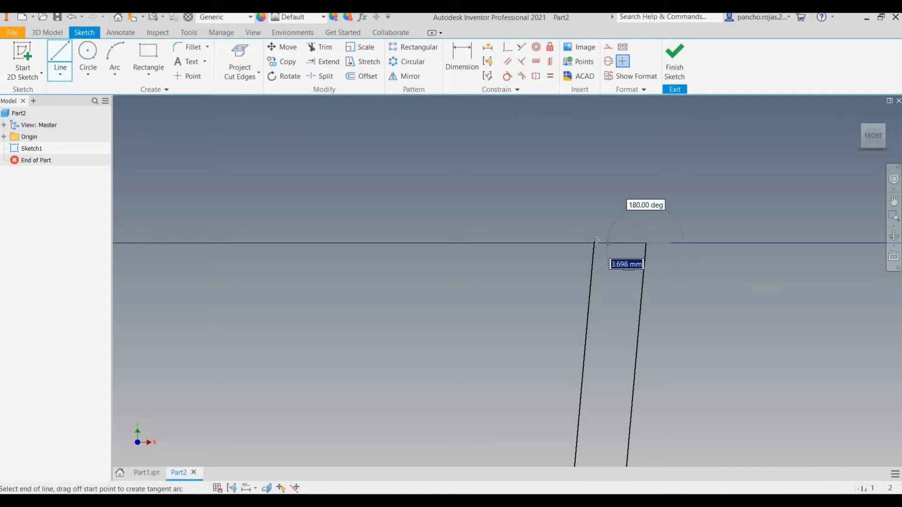
scroll(605, 282, up, 4)
scroll(606, 299, down, 4)
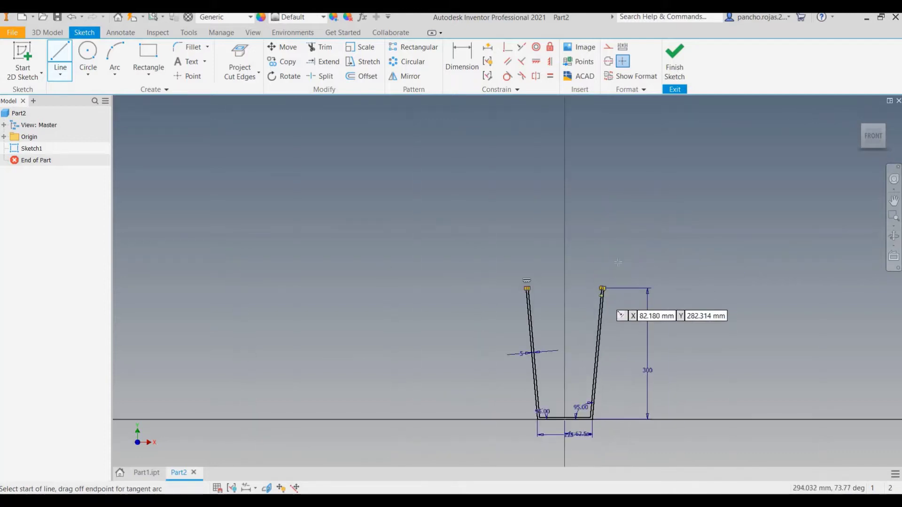
middle_drag(601, 256, 489, 254)
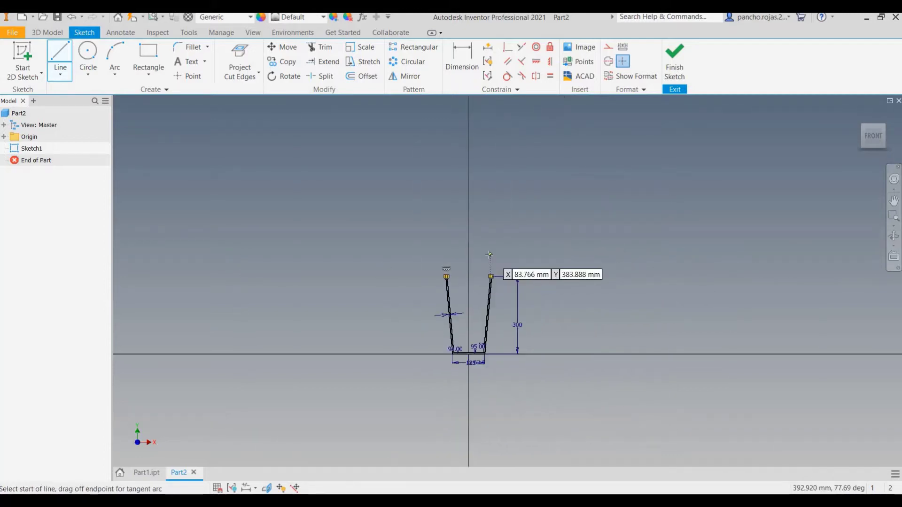
scroll(503, 256, up, 3)
click(60, 61)
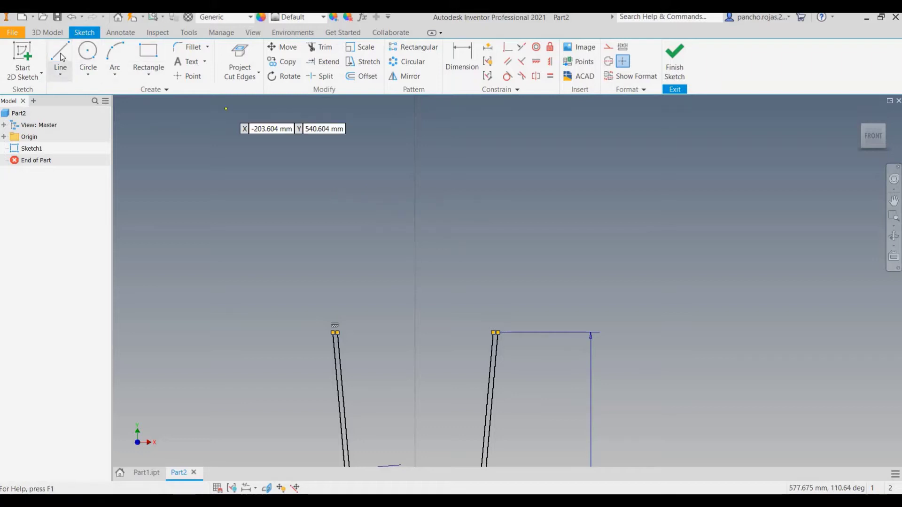
- Draw a closed bottle outline above the cup: narrow neck at left, sloping shoulders, long body
scroll(463, 247, down, 2)
middle_drag(518, 246, 513, 229)
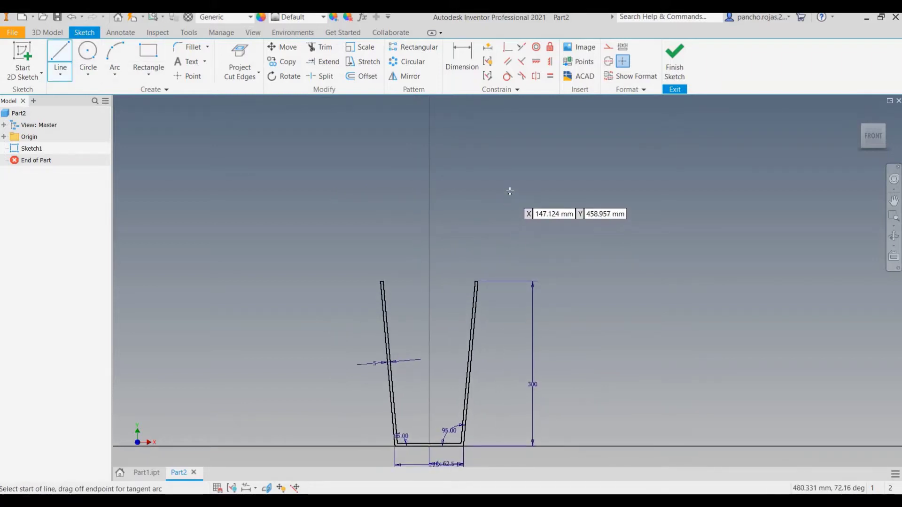
click(509, 210)
click(540, 212)
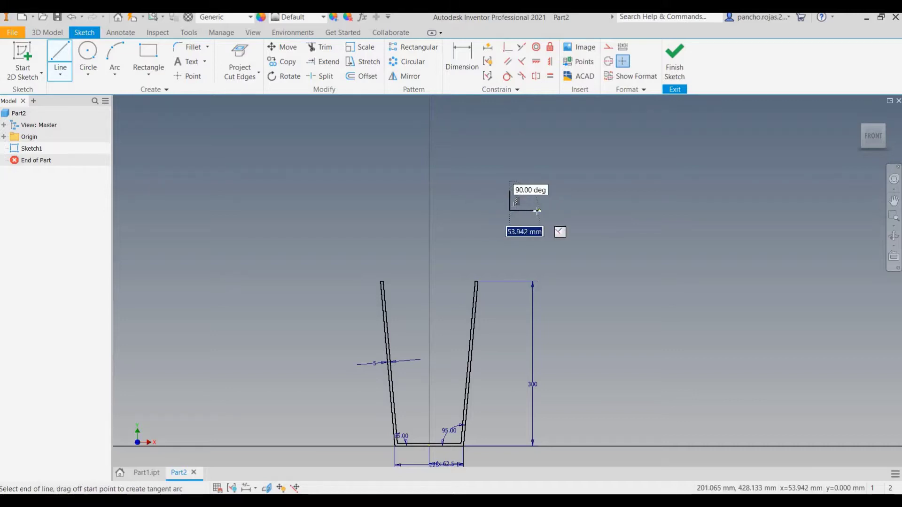
click(568, 238)
click(728, 170)
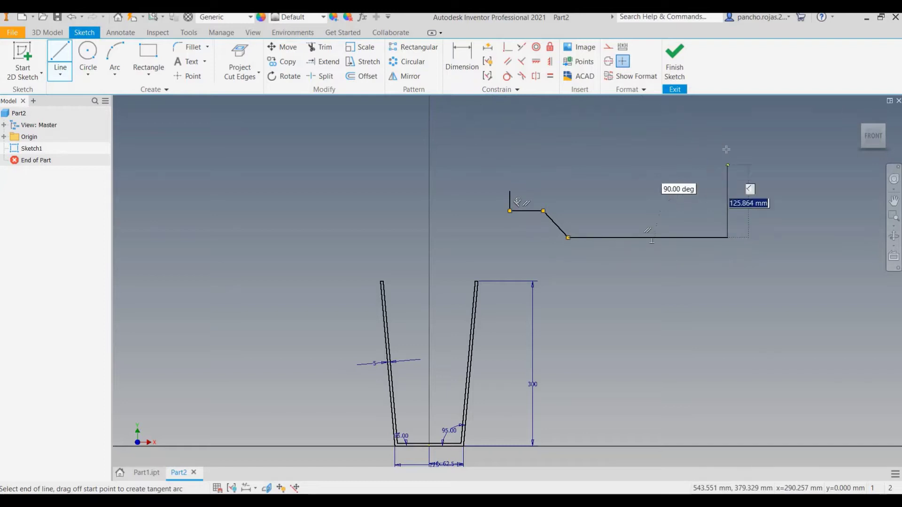
click(727, 149)
click(568, 150)
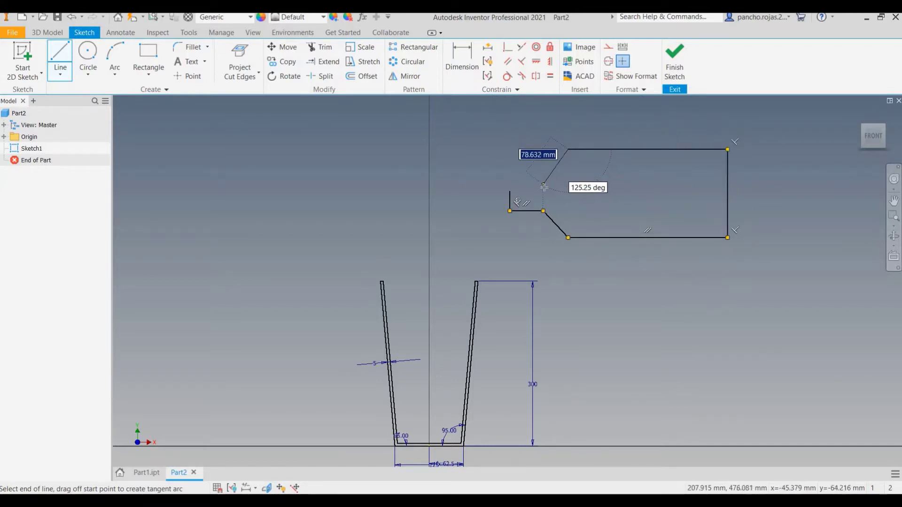
click(518, 190)
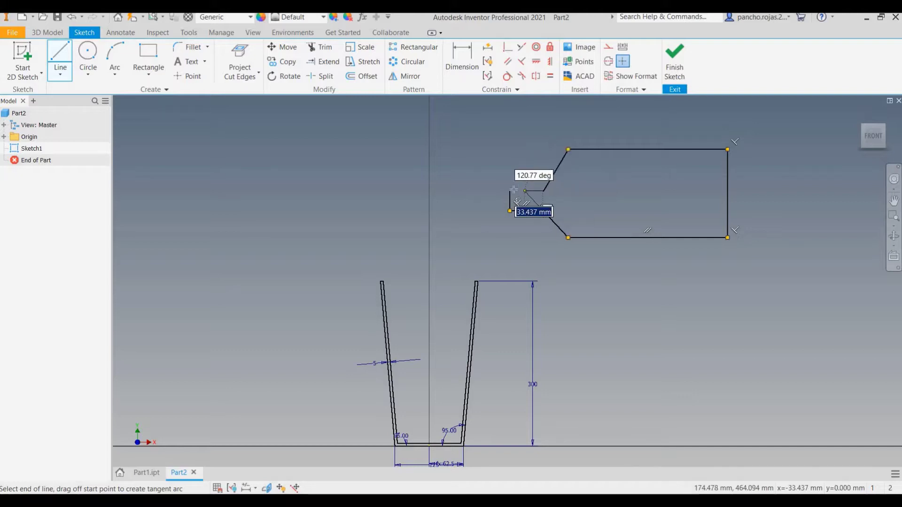
click(510, 191)
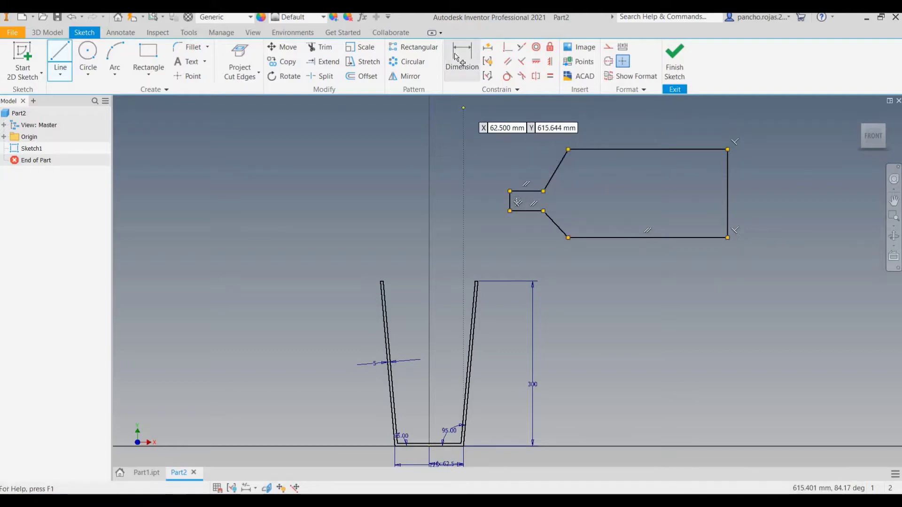
click(469, 71)
- Dimension the bottle body: 150 height and 350 for the top and bottom edges
click(729, 196)
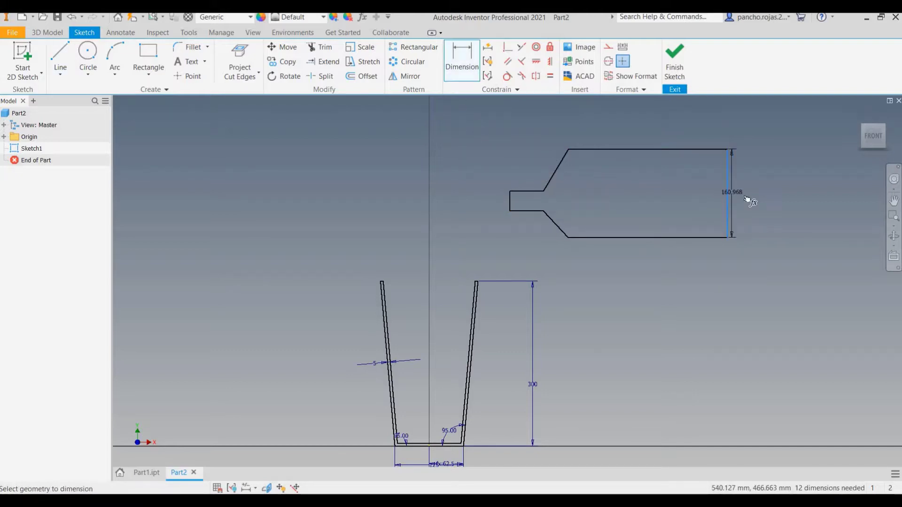
click(746, 197)
text(150)
key(Return)
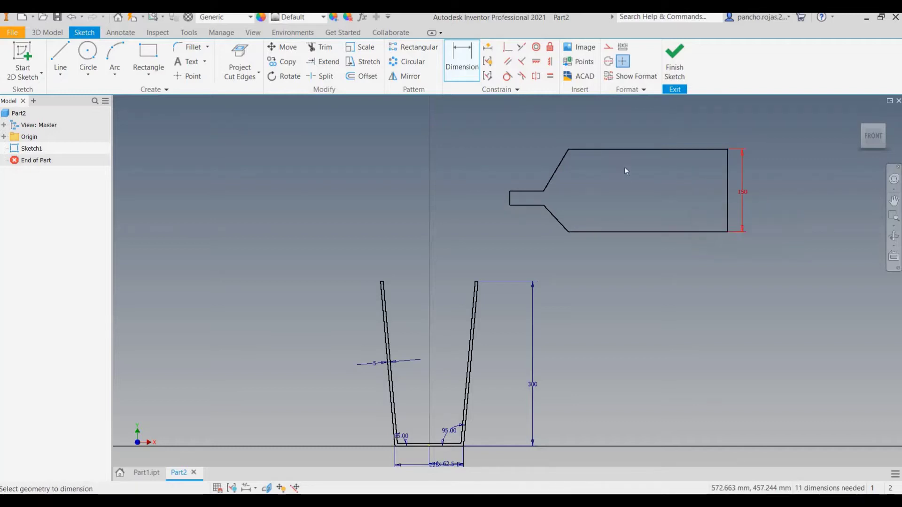
click(622, 151)
click(623, 136)
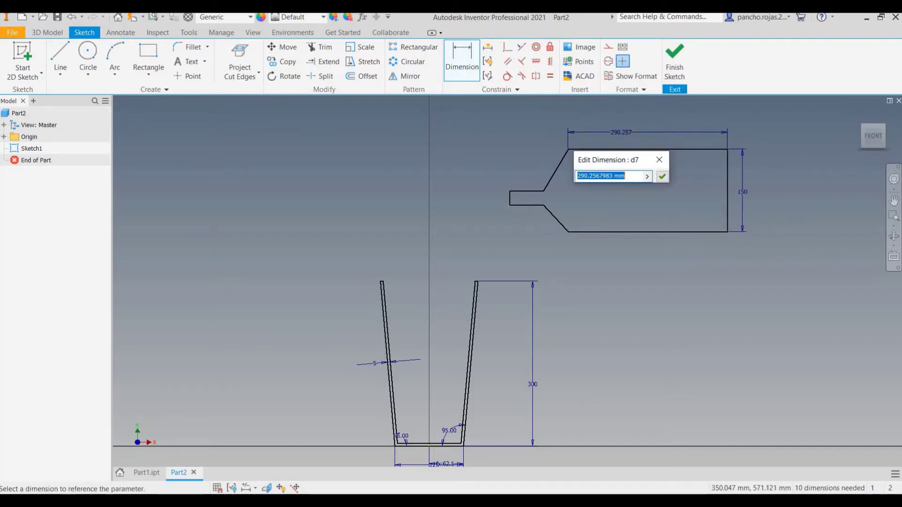
text(350)
key(Return)
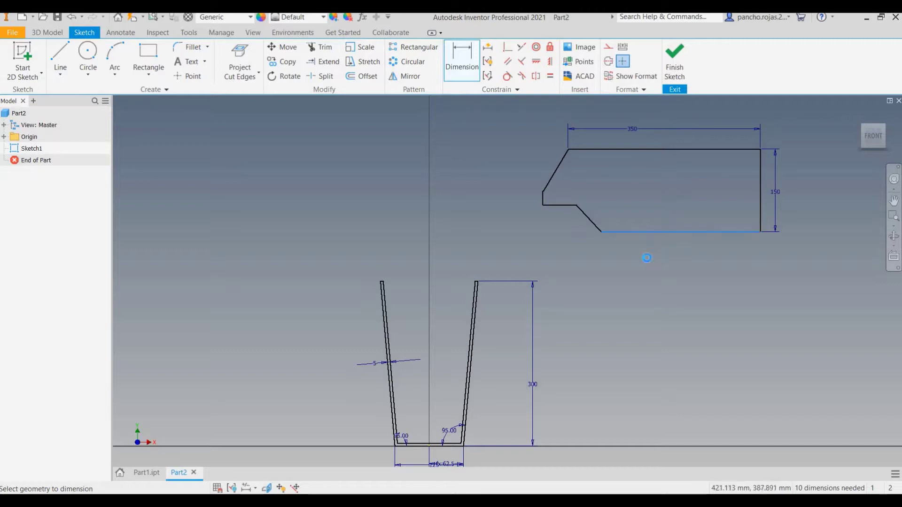
click(647, 258)
text(2)
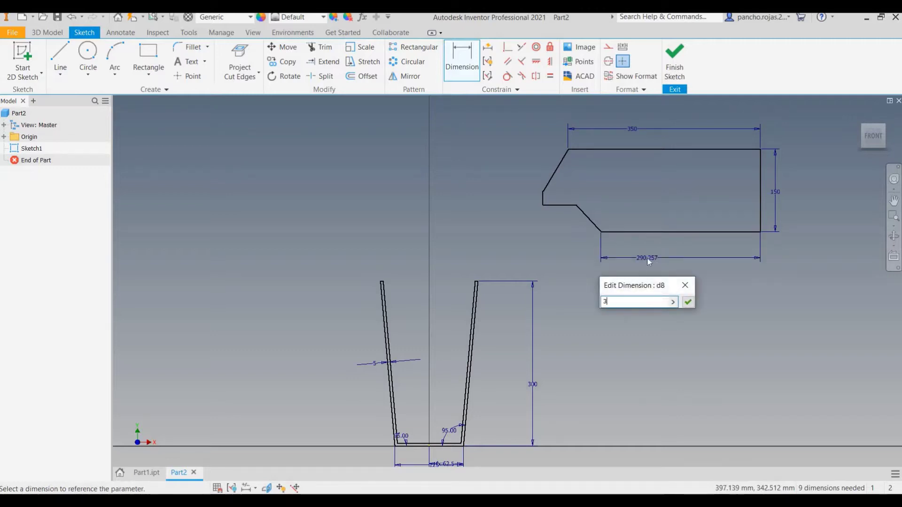
text(50)
key(Return)
key(Escape)
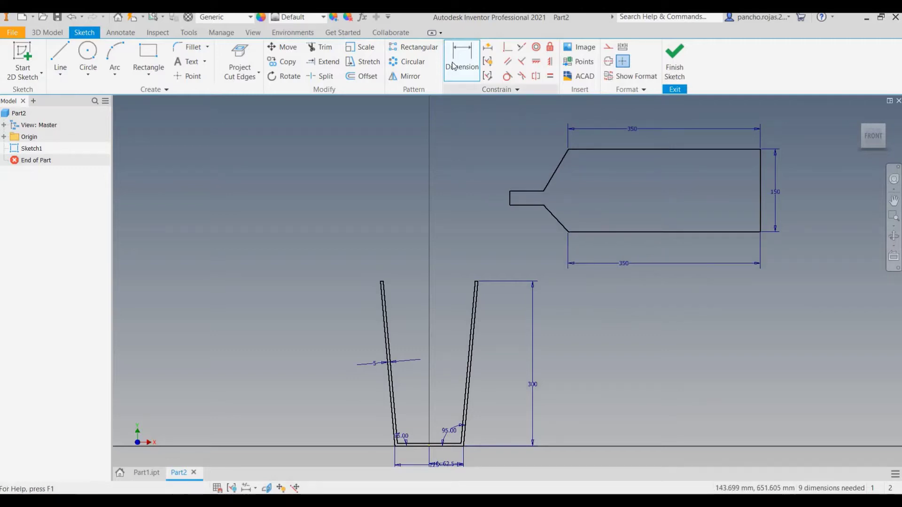
- Set the bottle neck width to 40 and the upper shoulder offset to 55
key(d)
click(511, 197)
click(491, 197)
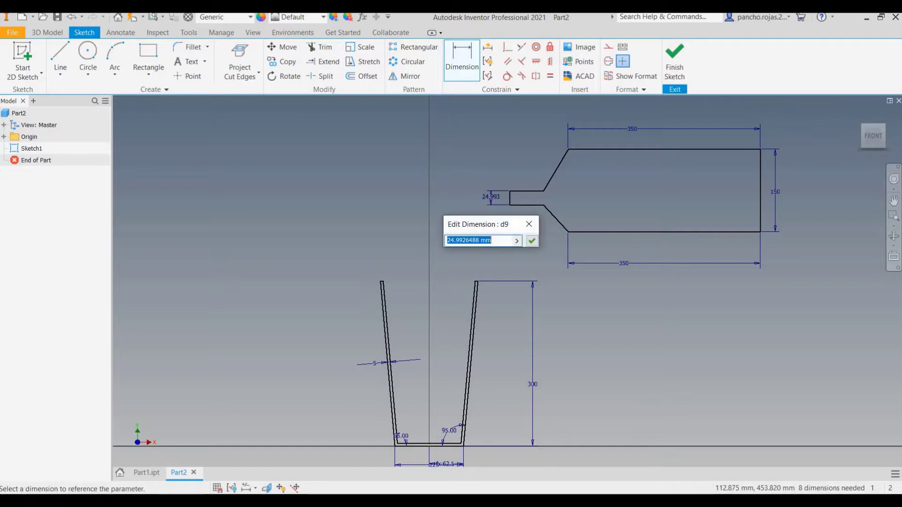
text(40)
key(Return)
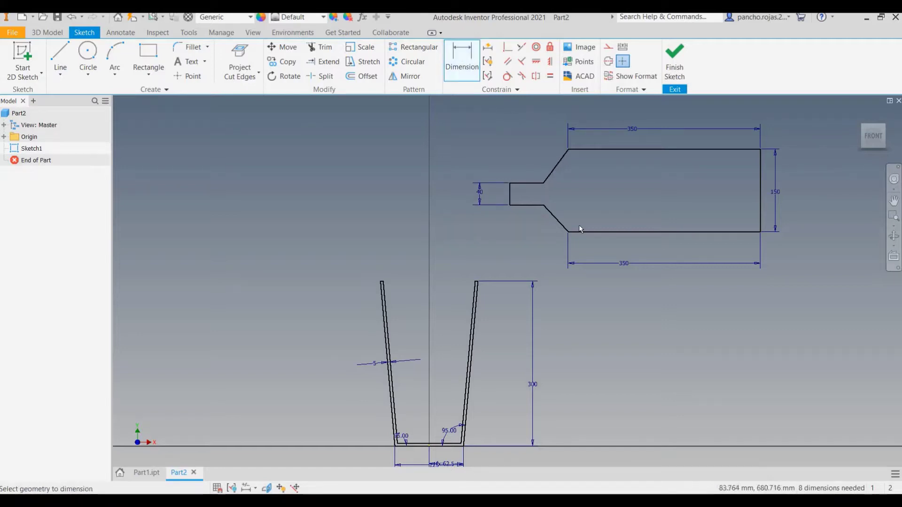
click(543, 184)
click(525, 167)
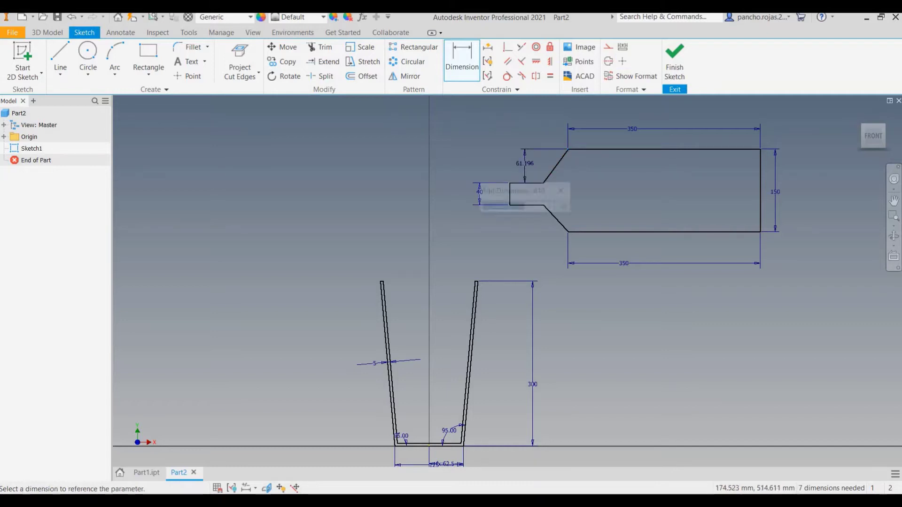
text(55)
key(Return)
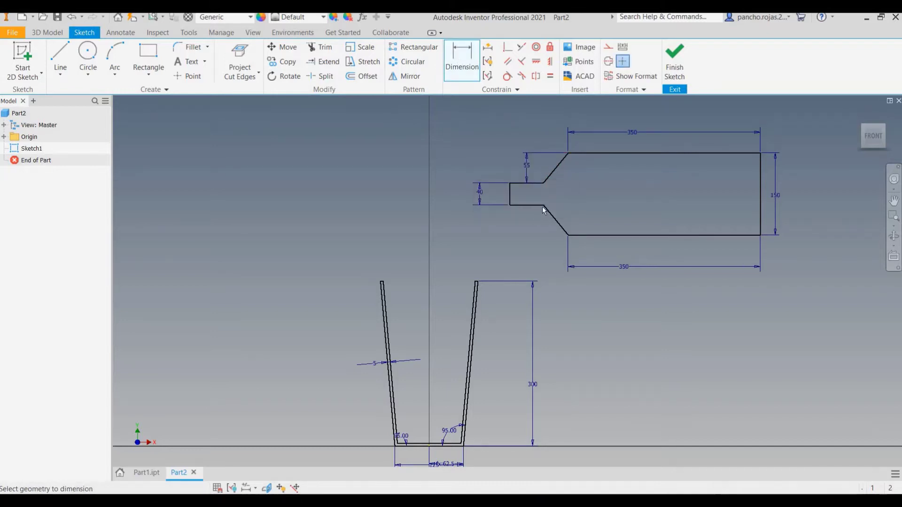
- Add the lower shoulder offset as a reference dimension and set neck length to 50
click(540, 205)
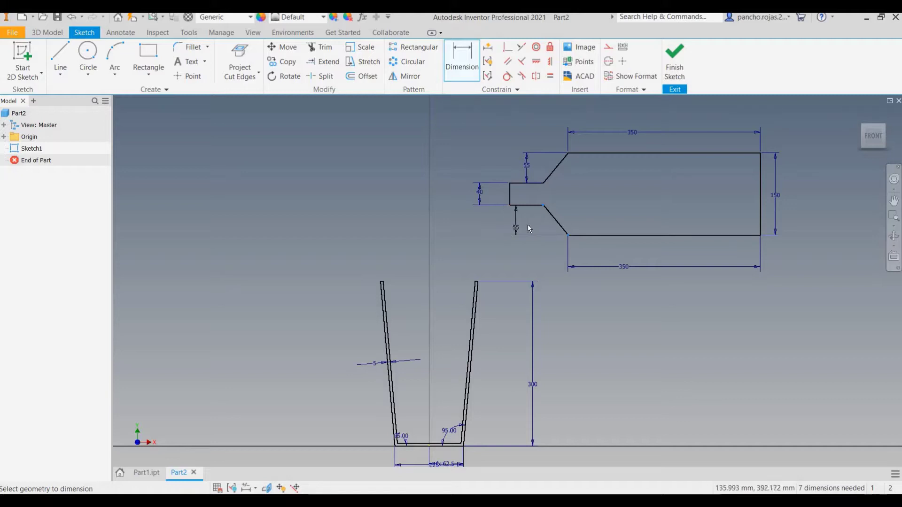
click(528, 224)
click(239, 114)
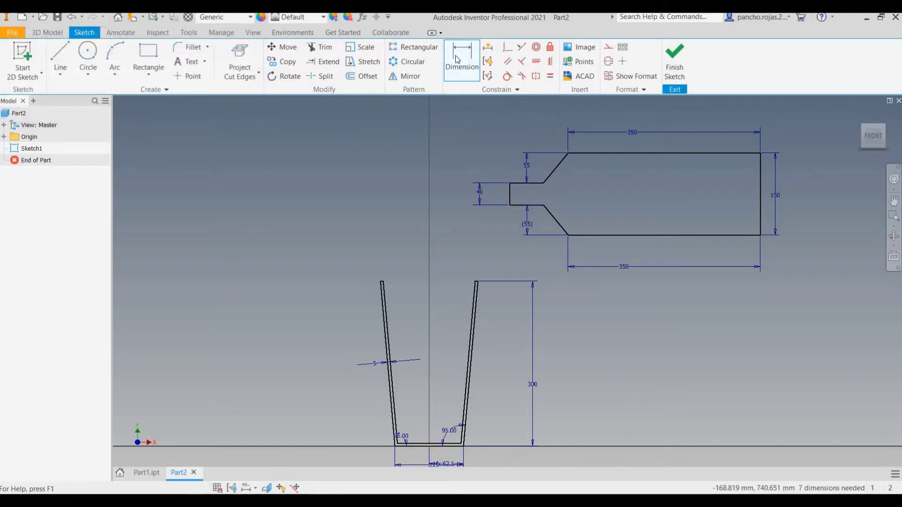
click(566, 231)
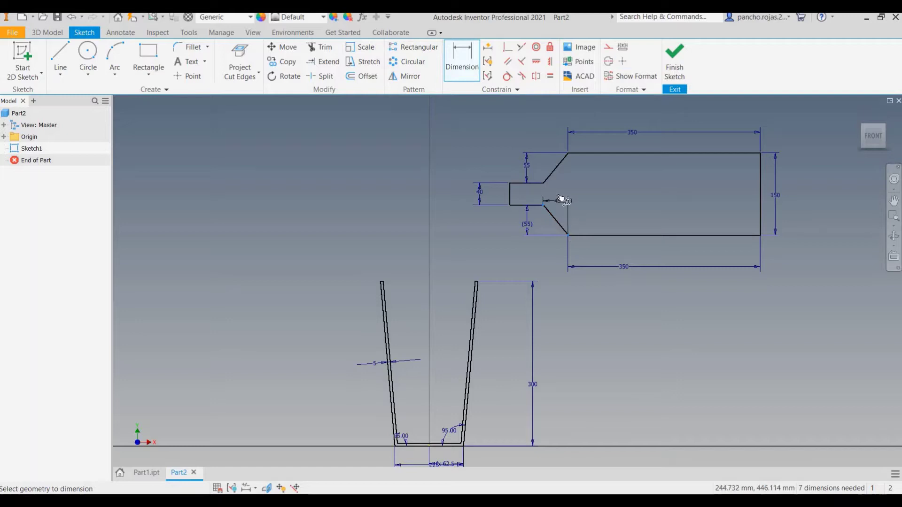
click(561, 196)
text(50)
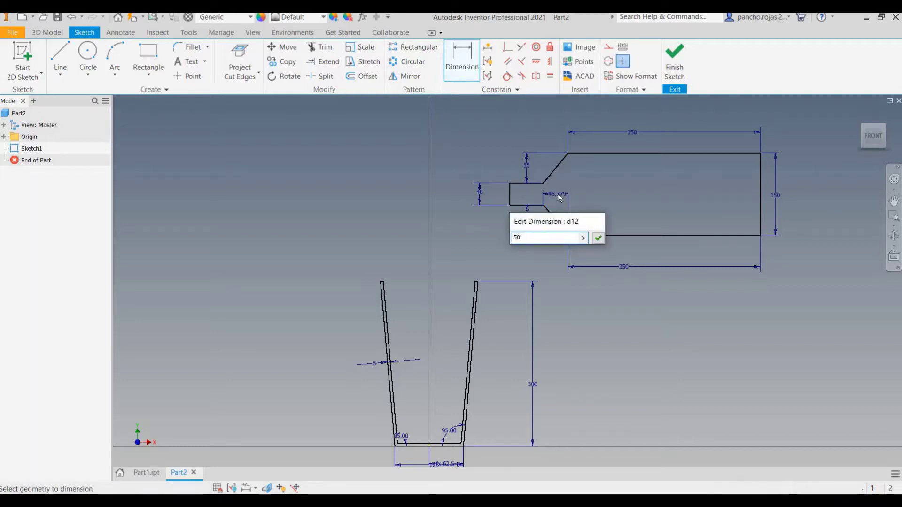
key(Return)
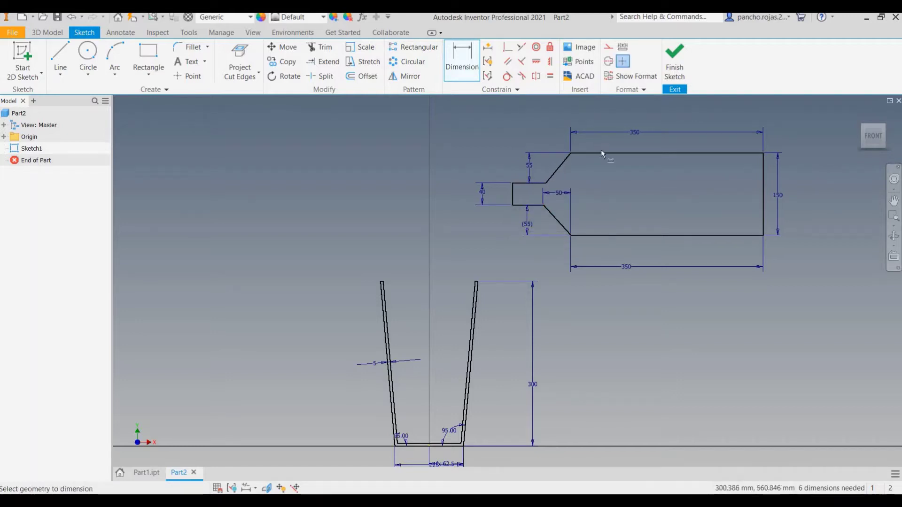
- Rotate the whole bottle outline about its lower corner, relaxing constraints, tilting the neck toward the cup
click(284, 76)
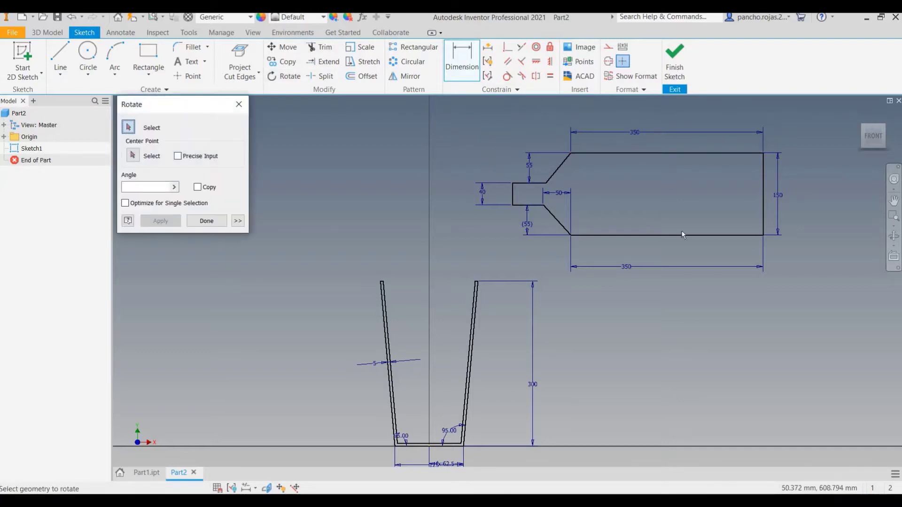
mouse_move(457, 113)
mouse_down()
mouse_move(671, 225)
mouse_move(805, 255)
mouse_up()
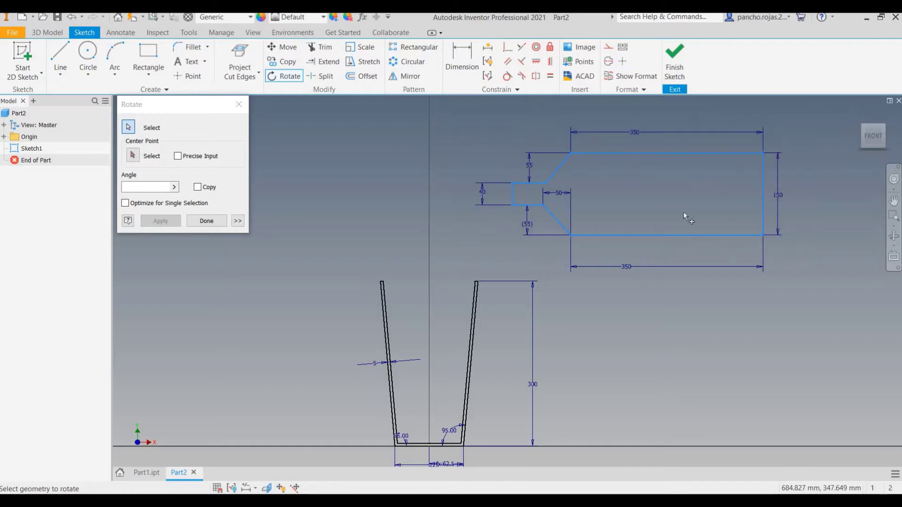
click(133, 156)
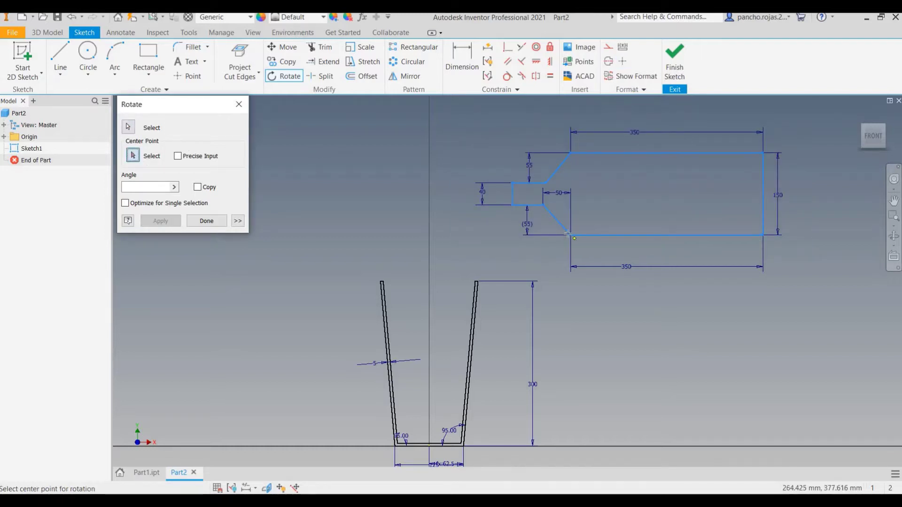
click(571, 233)
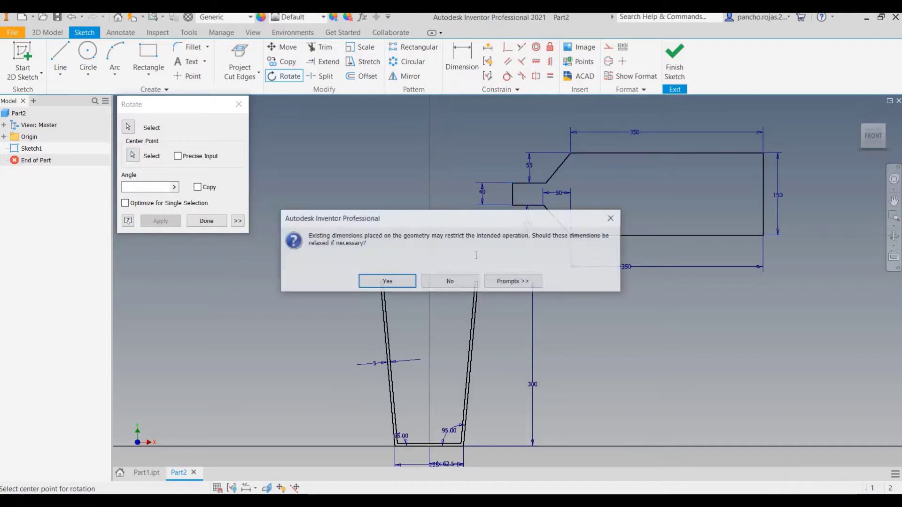
key(Return)
click(386, 282)
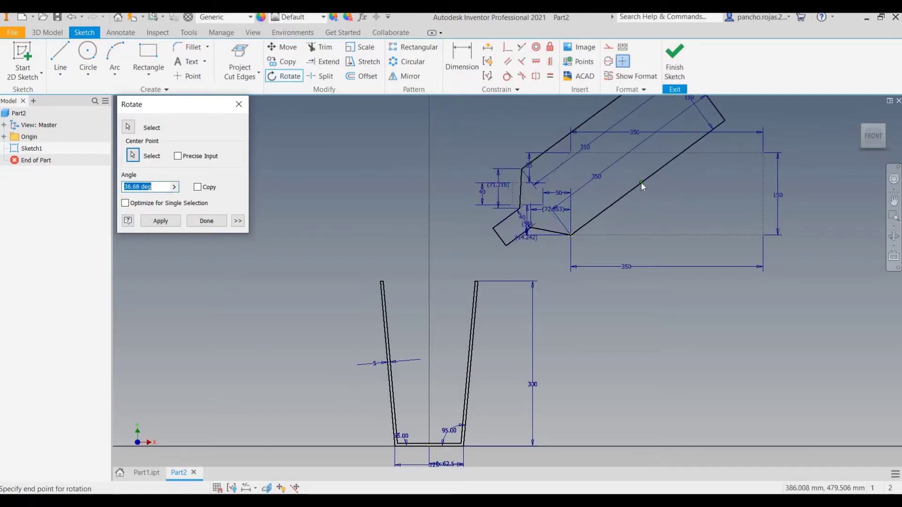
click(642, 184)
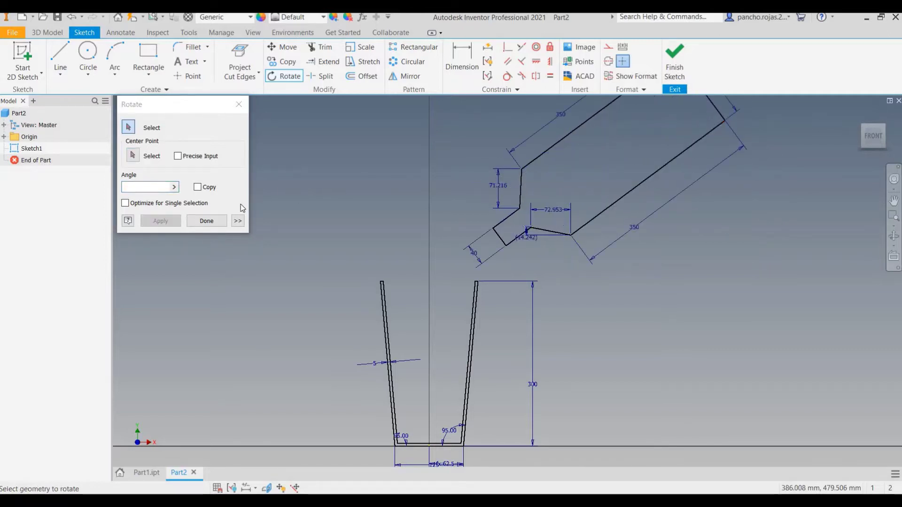
click(206, 222)
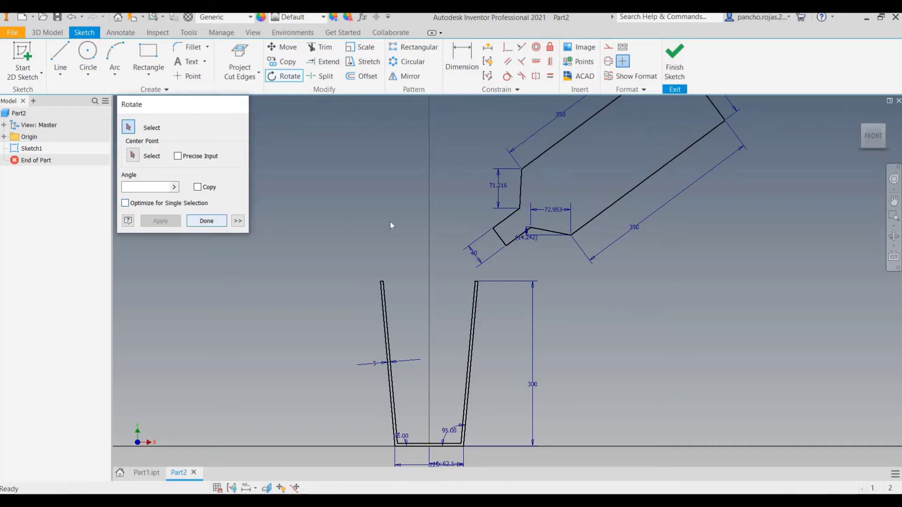
middle_drag(546, 208, 517, 238)
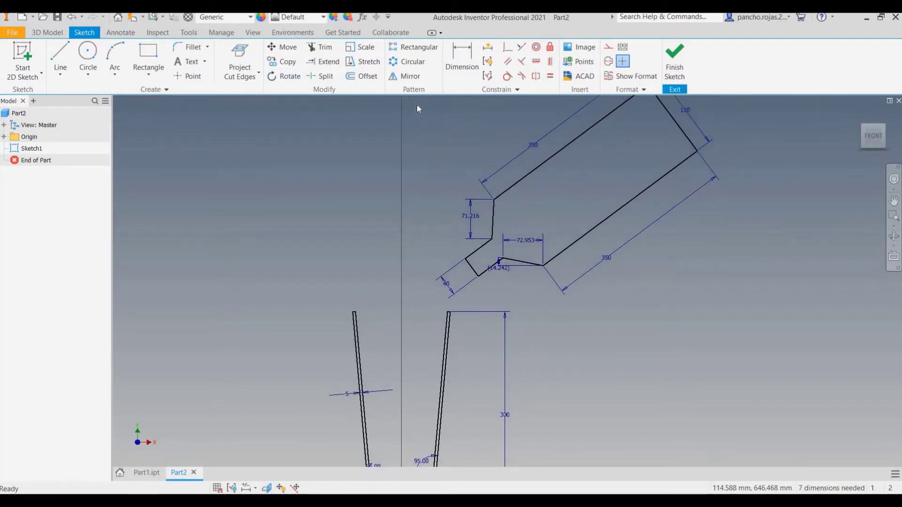
middle_drag(401, 158, 387, 171)
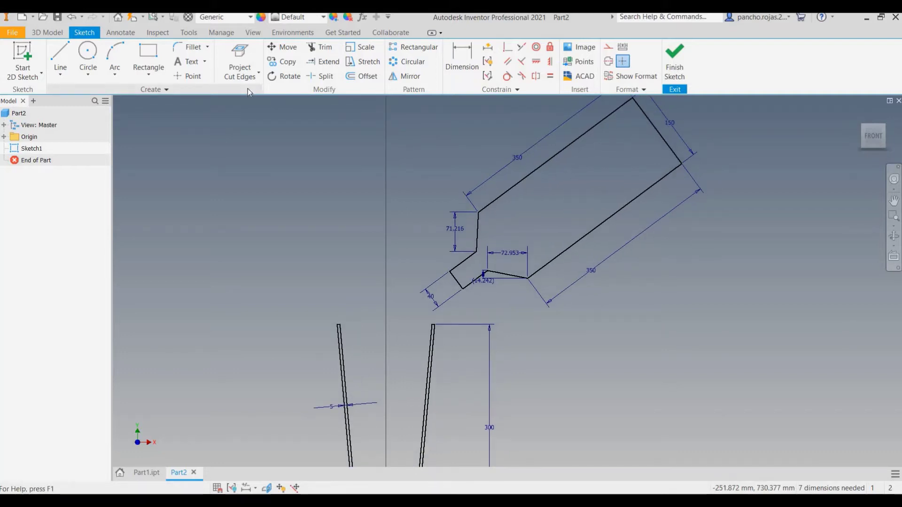
- Move the tilted bottle by its lower corner slightly left, bringing the neck over the cup
click(283, 47)
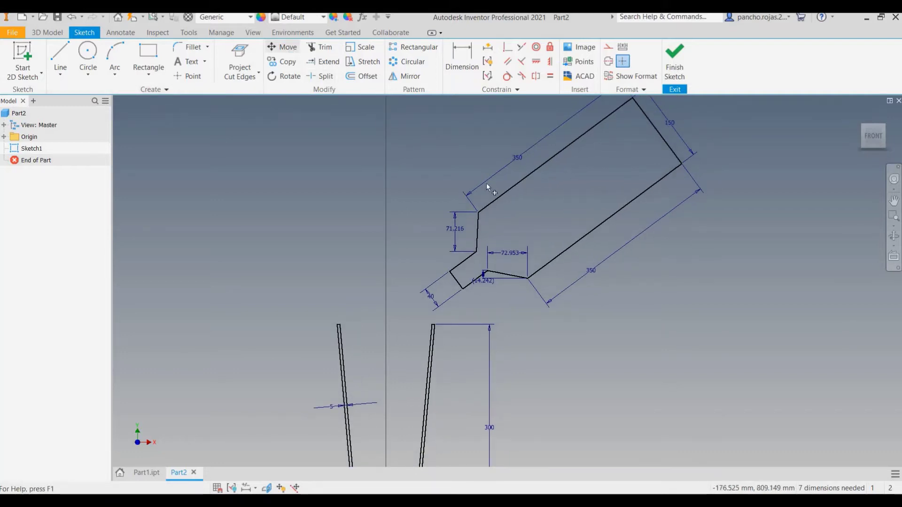
scroll(535, 166, down, 3)
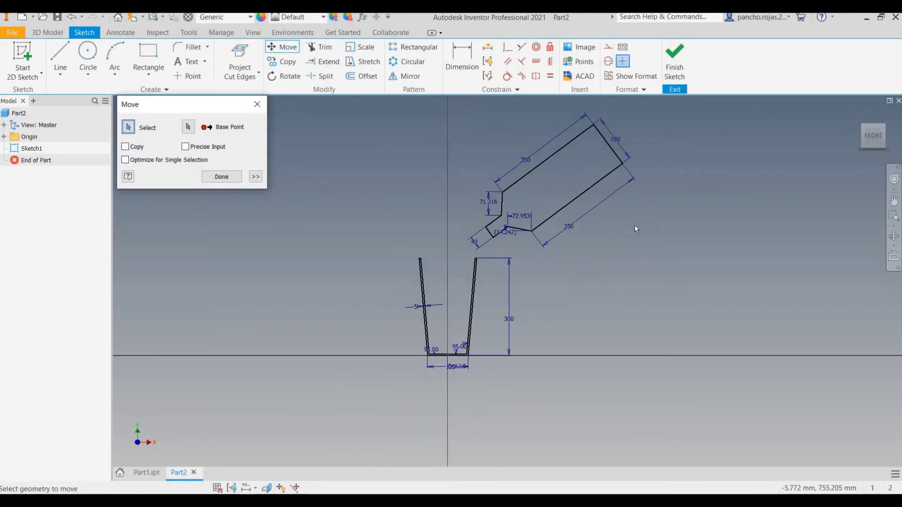
drag(634, 225, 645, 247)
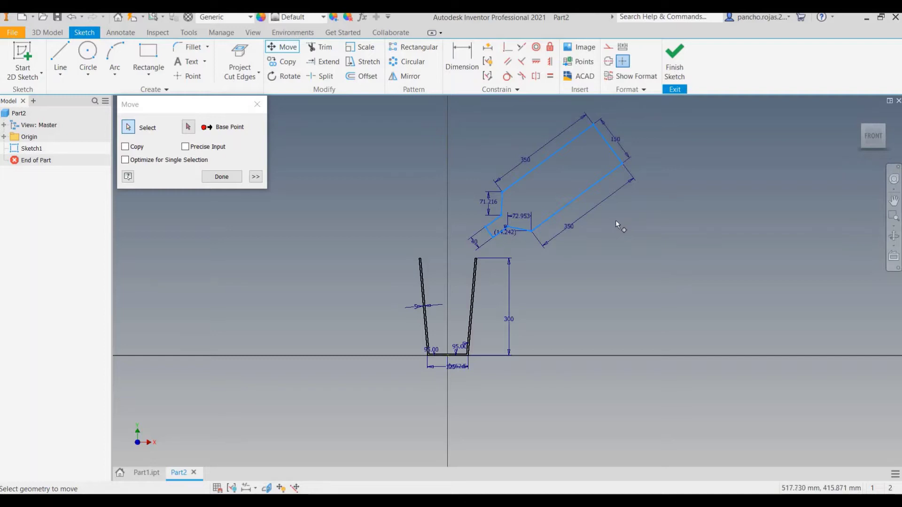
scroll(616, 221, up, 1)
click(189, 127)
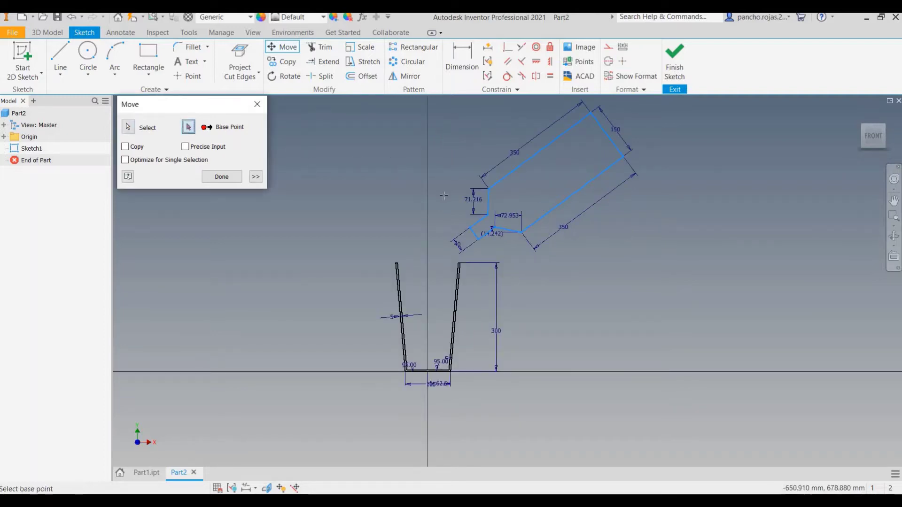
scroll(475, 201, up, 2)
scroll(506, 216, down, 1)
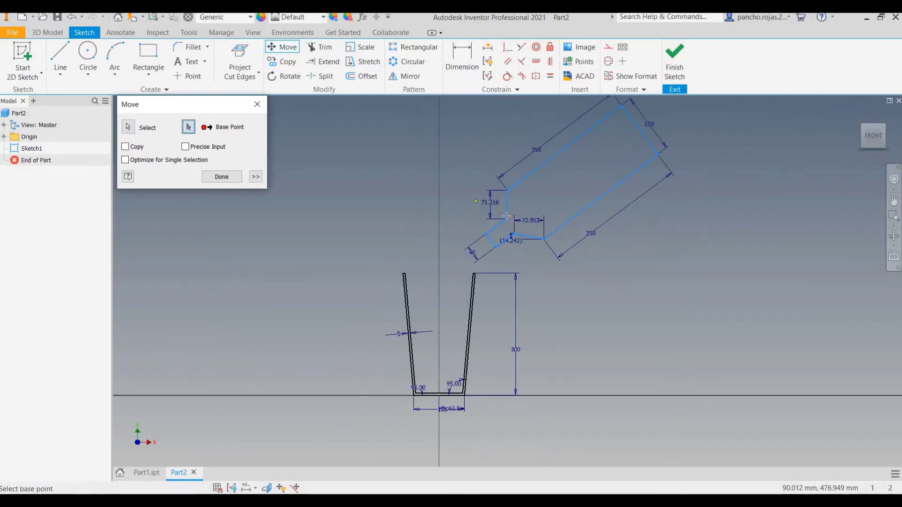
click(544, 240)
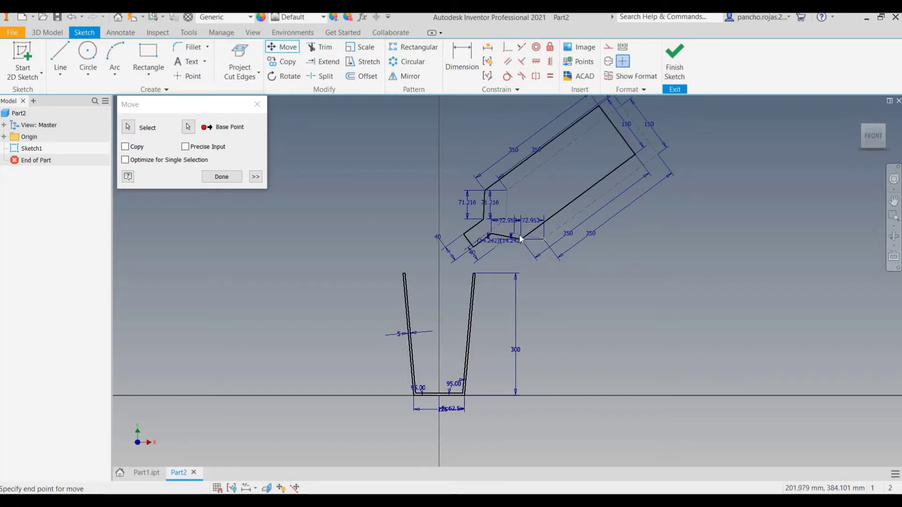
click(521, 238)
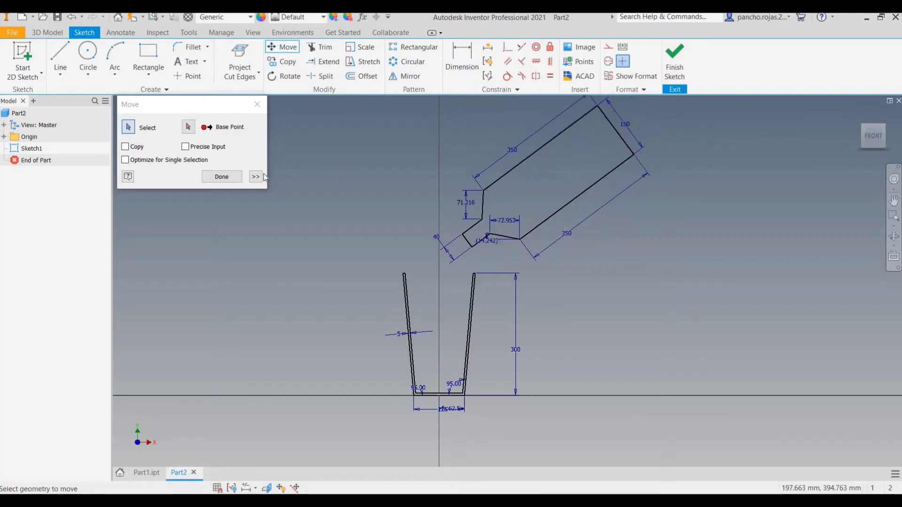
click(223, 177)
scroll(450, 247, up, 3)
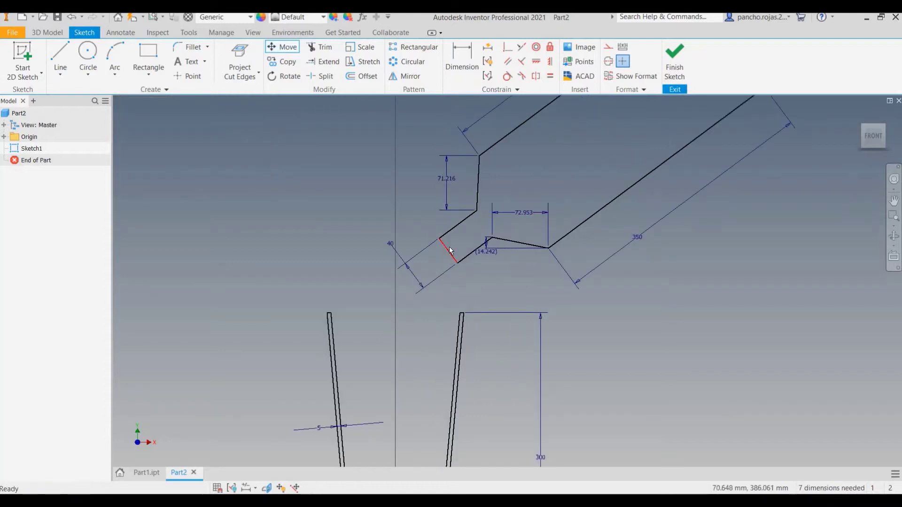
- Delete the short stray line at the bottle neck
click(450, 247)
right_click(450, 247)
click(436, 238)
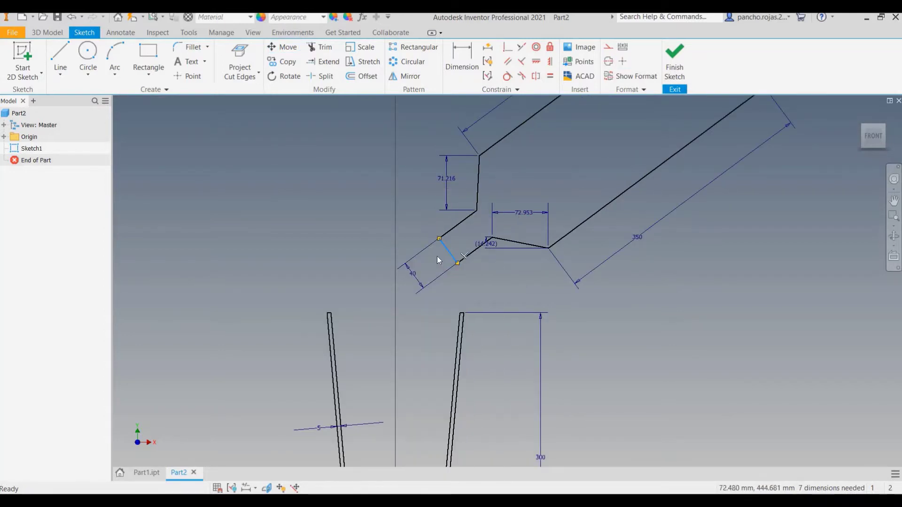
right_click(448, 250)
click(447, 186)
scroll(502, 207, down, 4)
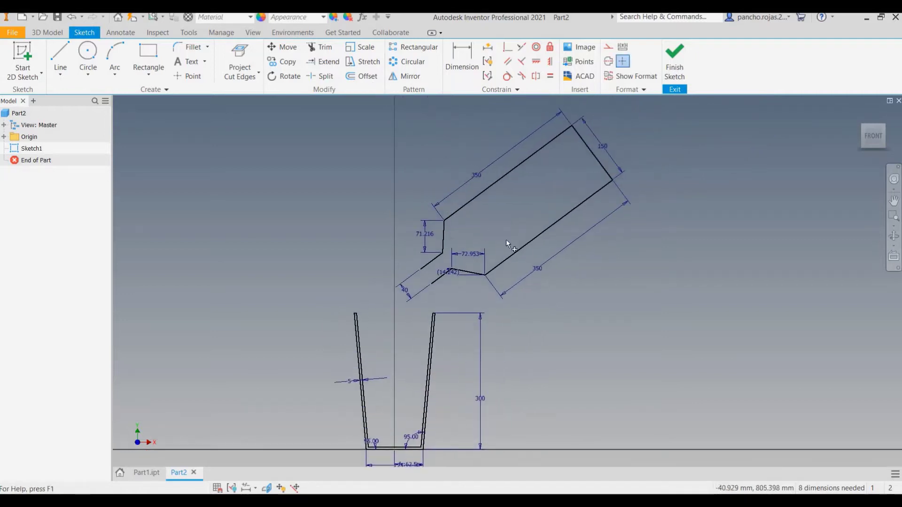
- Offset the bottle outline by 5 mm to give it wall thickness
key(o)
click(505, 255)
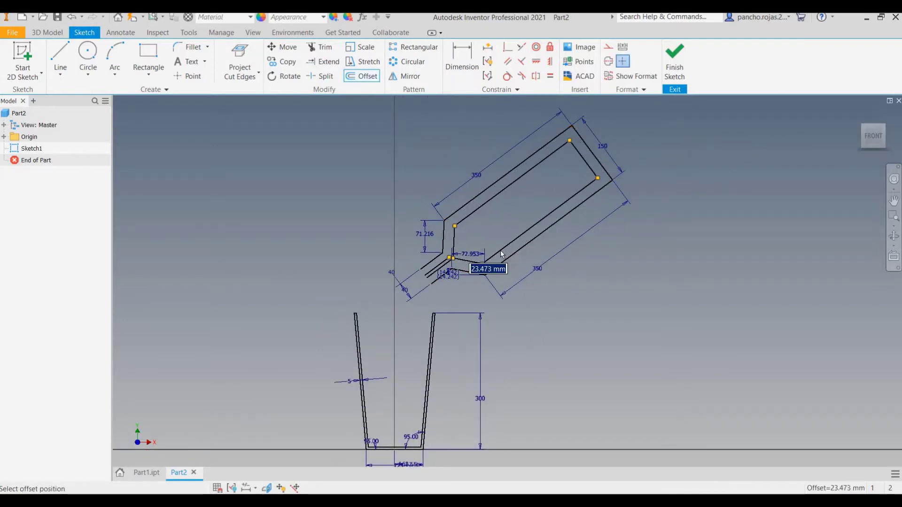
text(5)
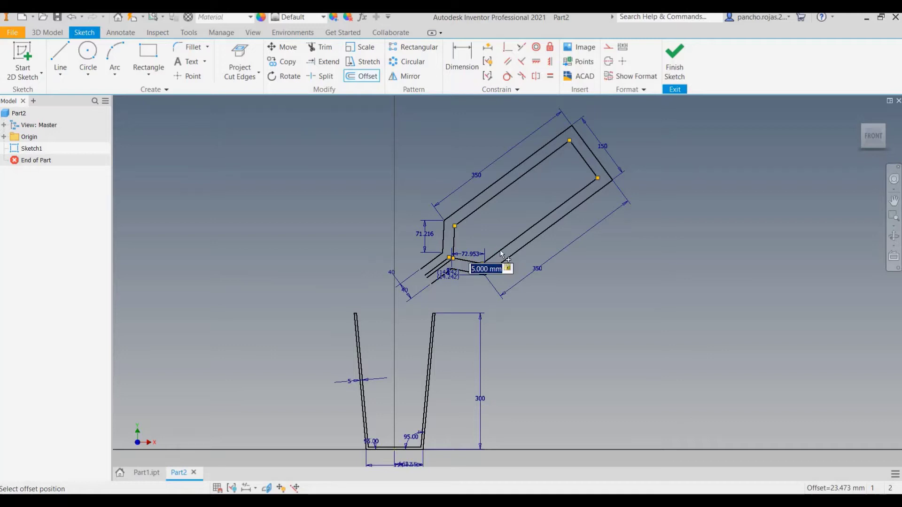
key(Return)
scroll(432, 286, up, 2)
scroll(283, 135, up, 5)
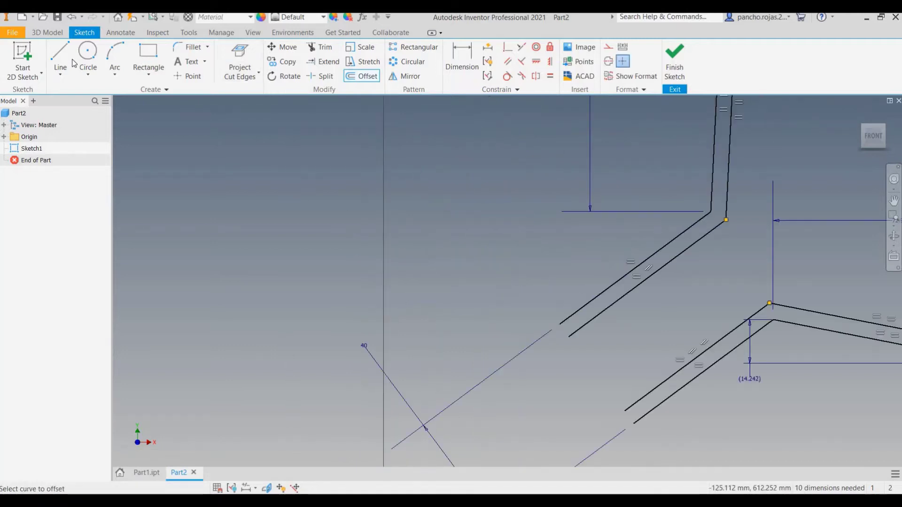
- Close the upper and lower spout ends of the bottle with short lines
click(61, 54)
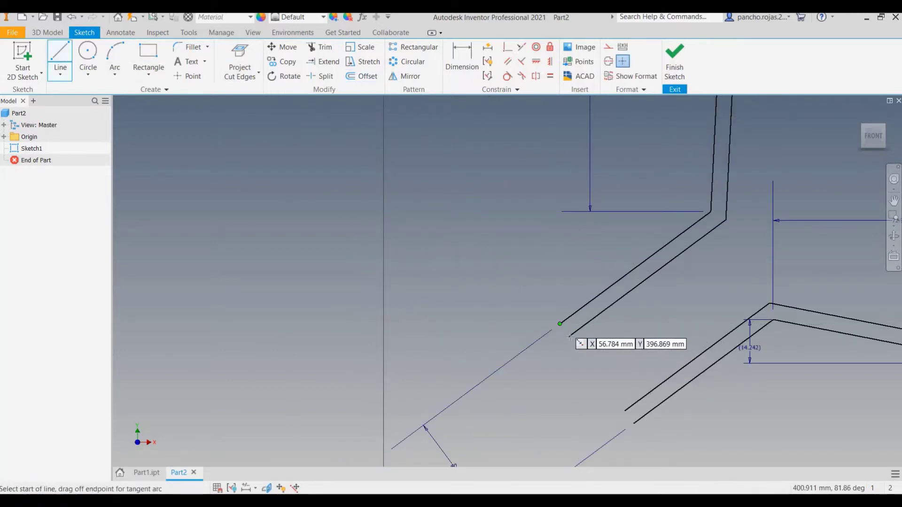
click(559, 324)
click(569, 337)
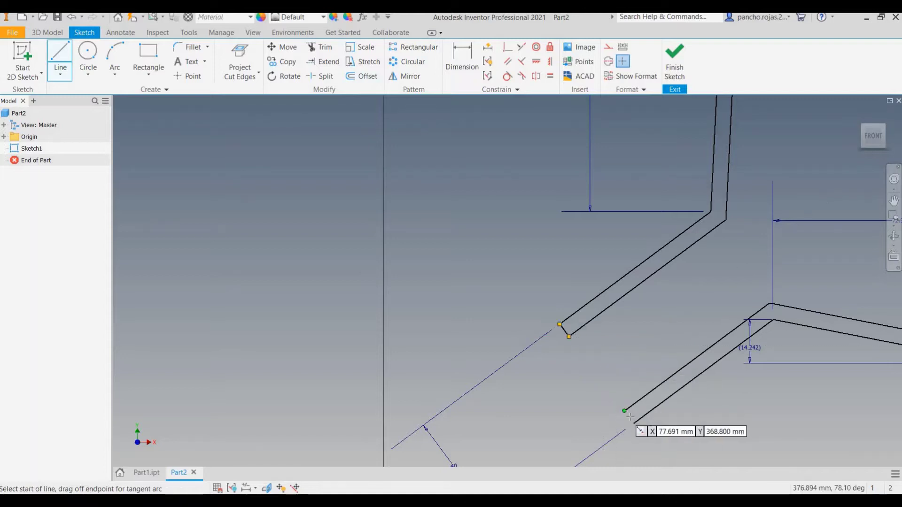
click(625, 411)
click(635, 423)
scroll(636, 423, down, 4)
scroll(640, 405, down, 5)
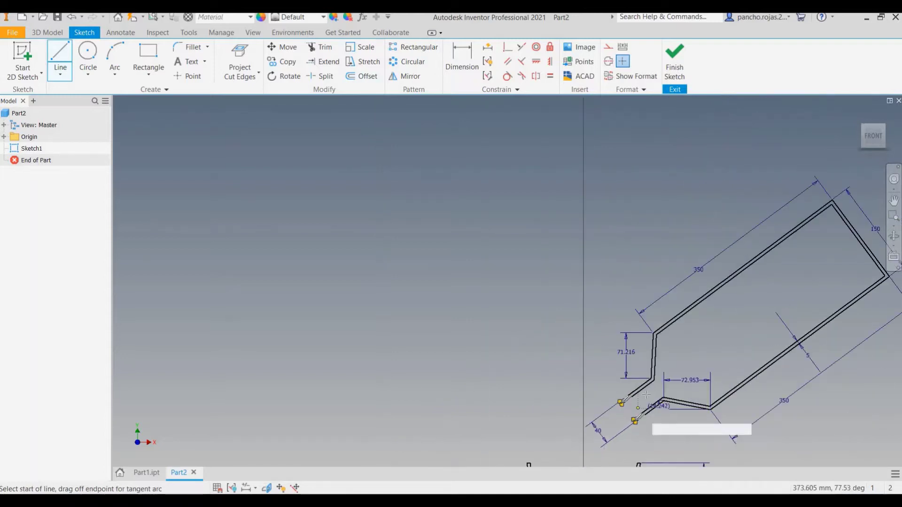
middle_drag(621, 365, 449, 263)
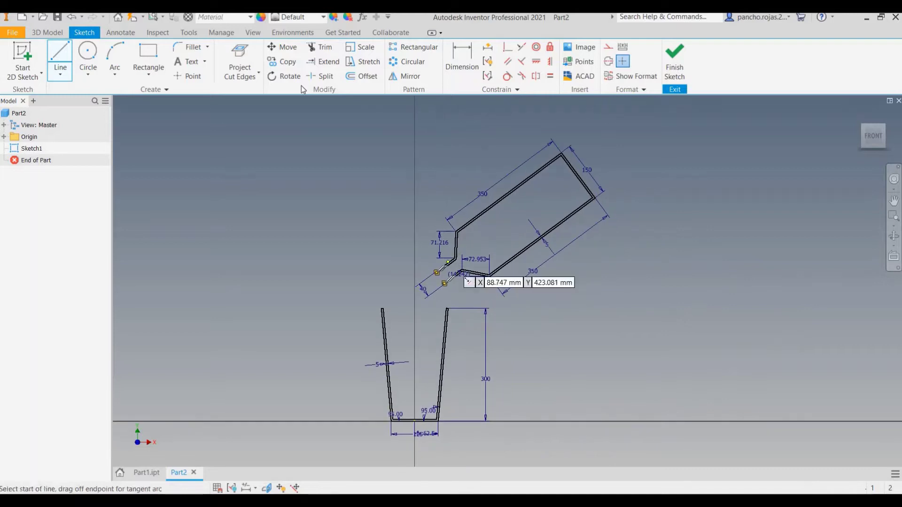
click(60, 61)
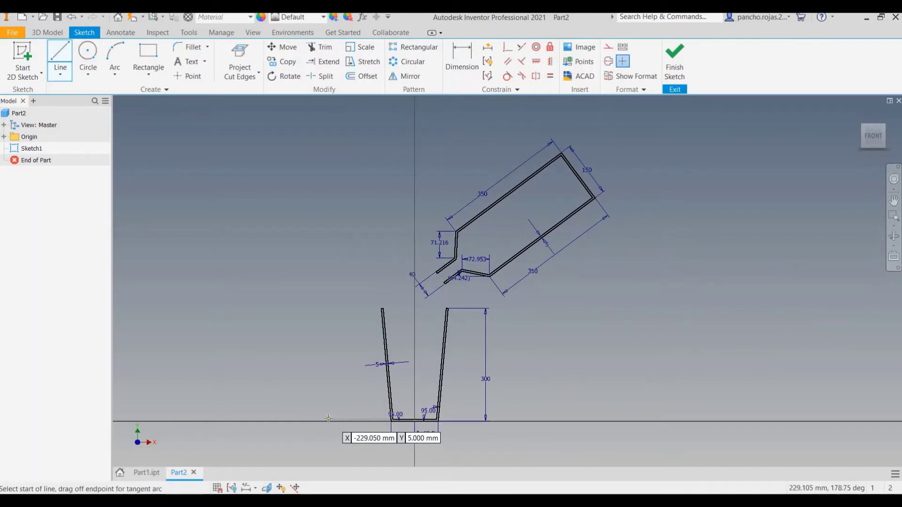
scroll(329, 423, down, 4)
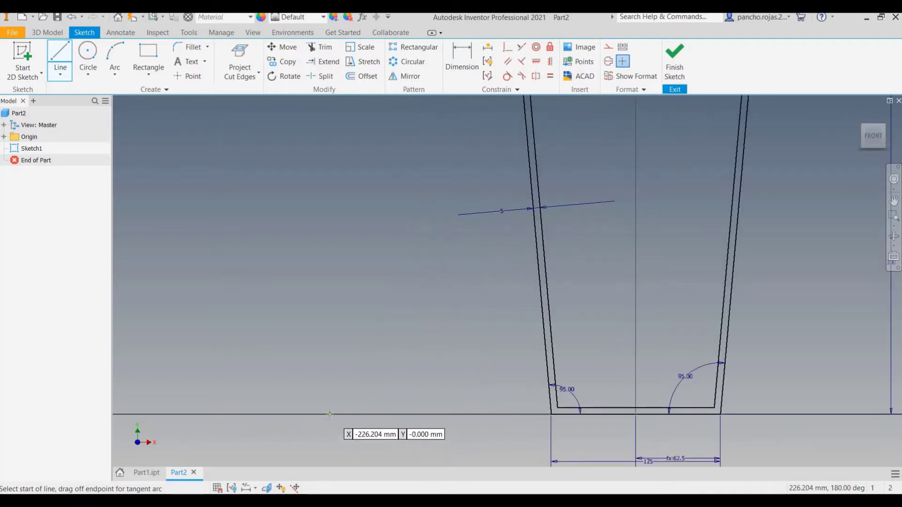
- Draw the boundary's left, top and right sides around bottle and cup, then finish the sketch
click(330, 414)
scroll(330, 413, up, 5)
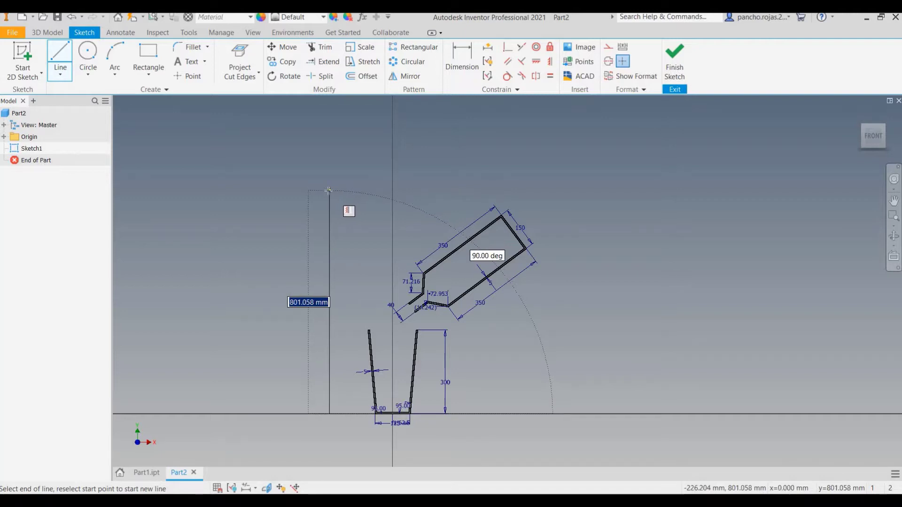
click(443, 190)
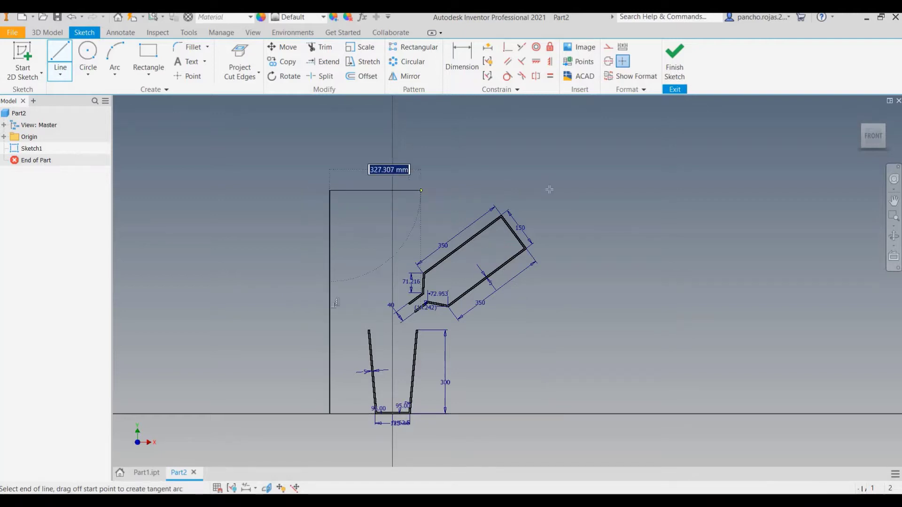
click(549, 215)
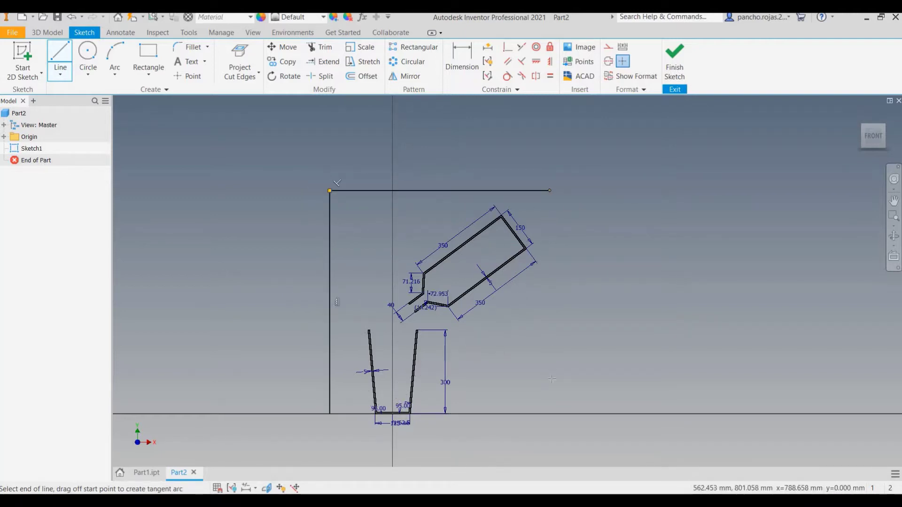
click(549, 414)
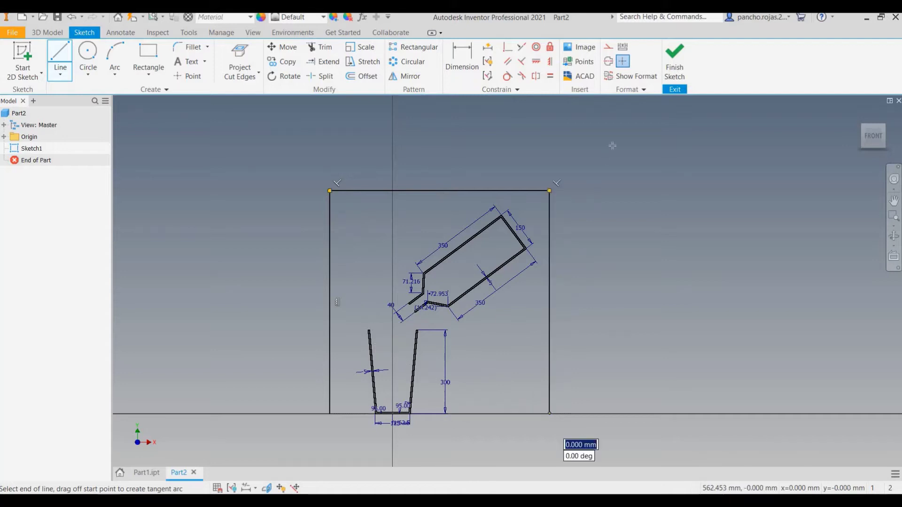
click(666, 76)
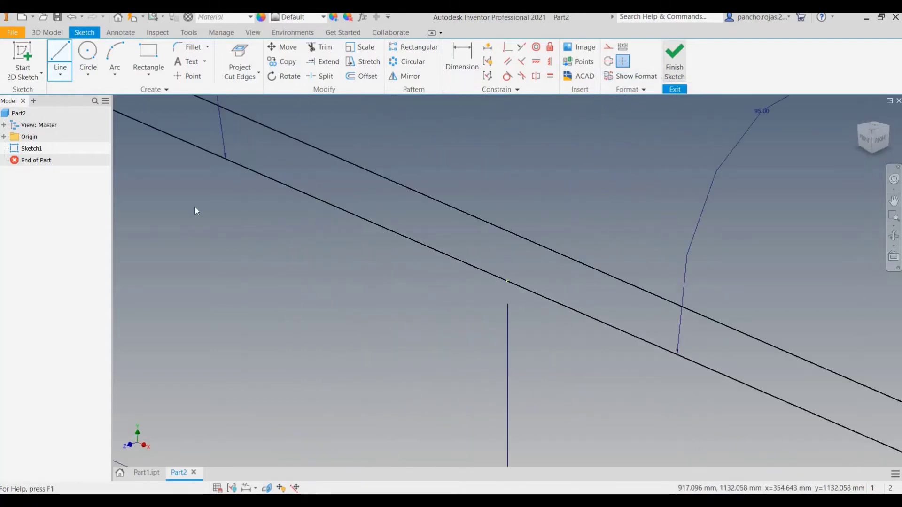
- Reopen Sketch1, close the boundary's bottom edge along the axis, and finish the sketch
double_click(31, 148)
scroll(621, 371, down, 6)
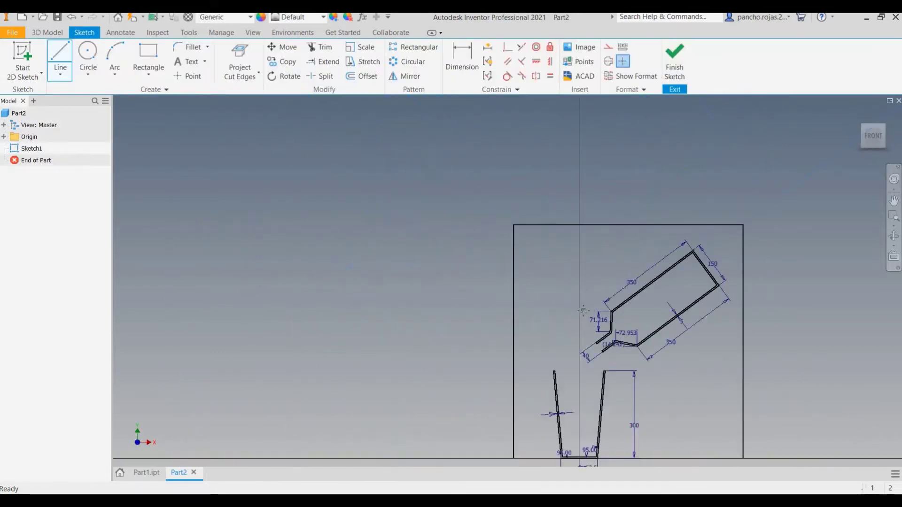
middle_drag(580, 309, 540, 247)
scroll(638, 302, up, 1)
mouse_move(638, 302)
middle_down()
mouse_move(751, 315)
mouse_move(740, 311)
middle_up()
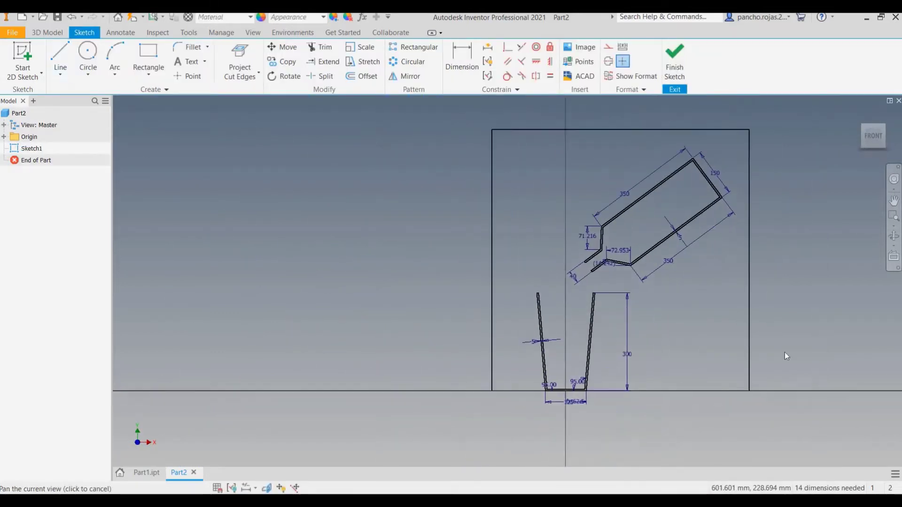
click(65, 61)
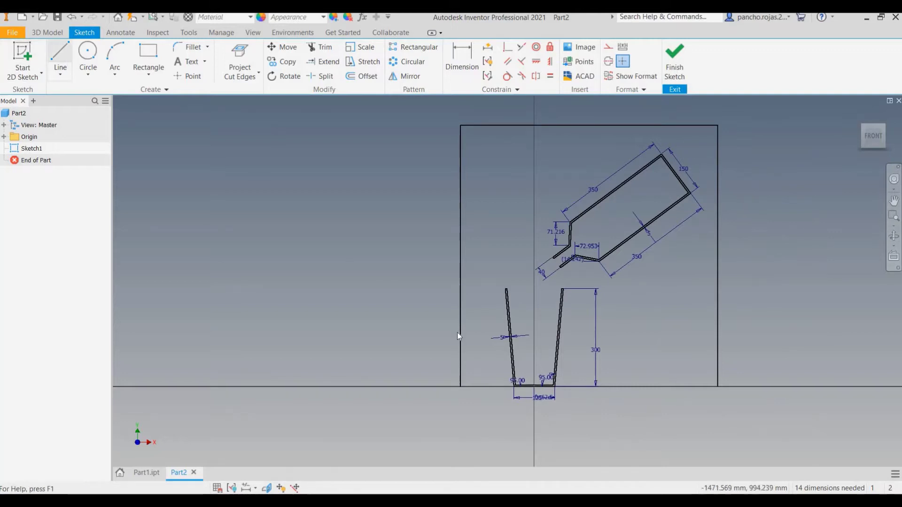
click(460, 386)
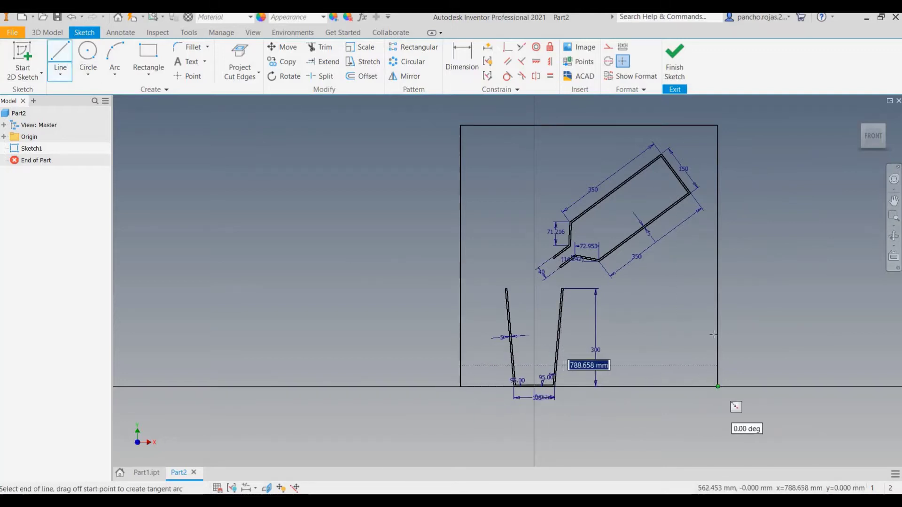
click(718, 386)
click(675, 57)
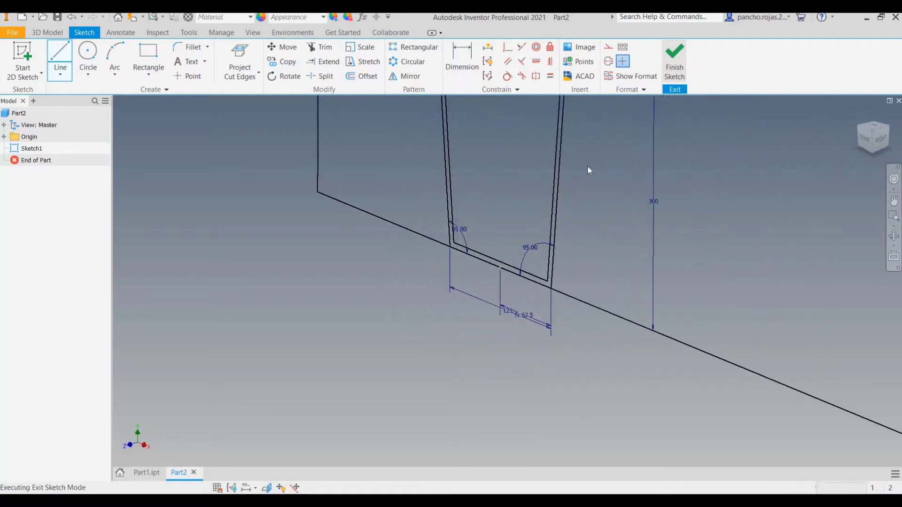
- Extrude the sketch profile 10 mm into a solid plate, leaving bottle and glass slots
key(e)
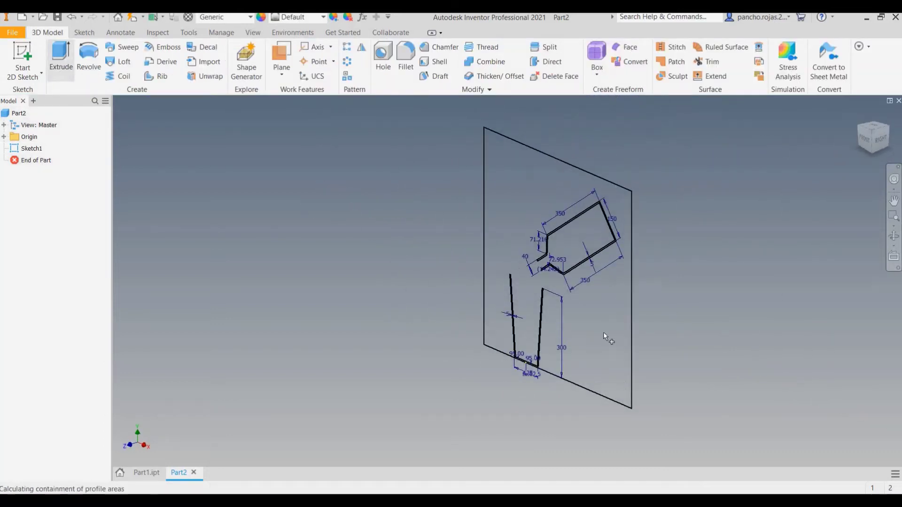
click(753, 242)
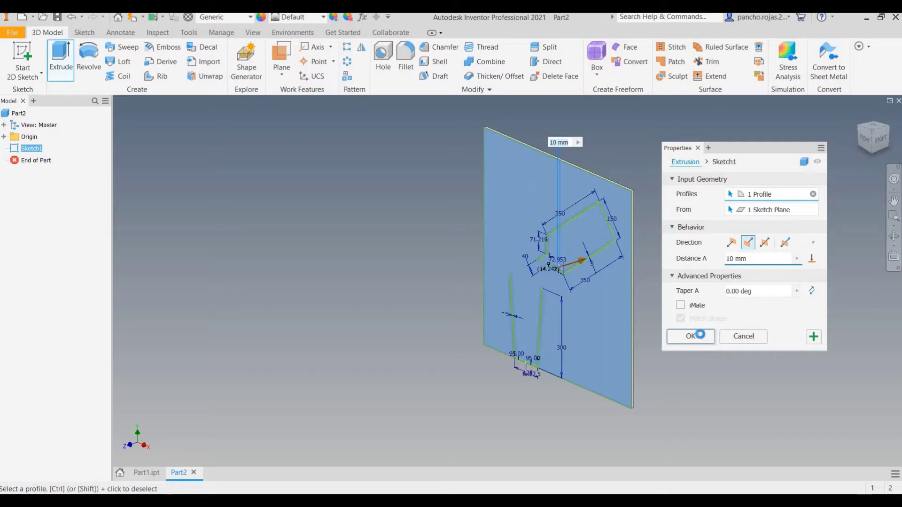
click(701, 338)
scroll(607, 338, up, 3)
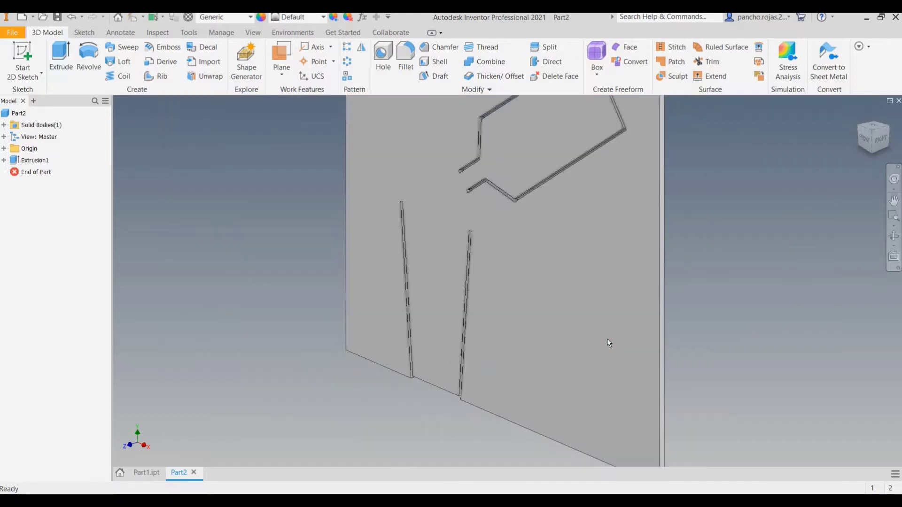
scroll(604, 310, down, 2)
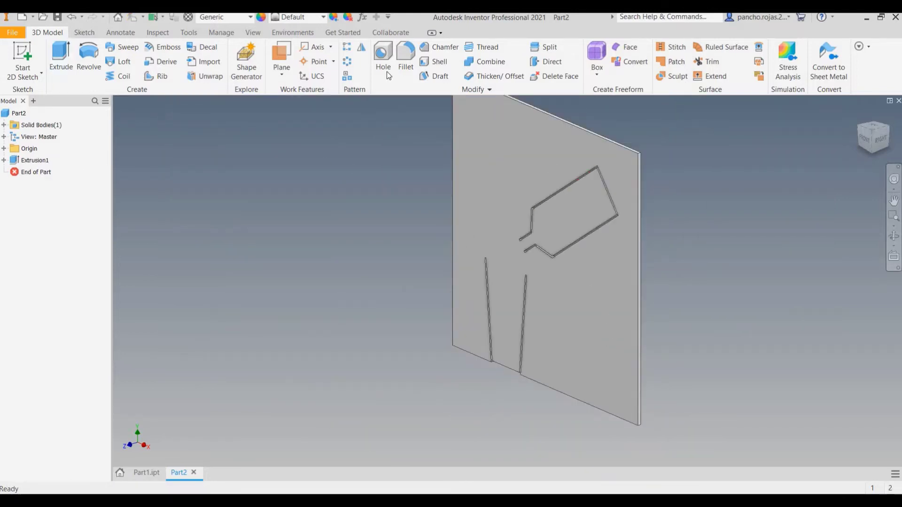
- Start a new sketch on the plate face and close the glass mouth with a line
key(s)
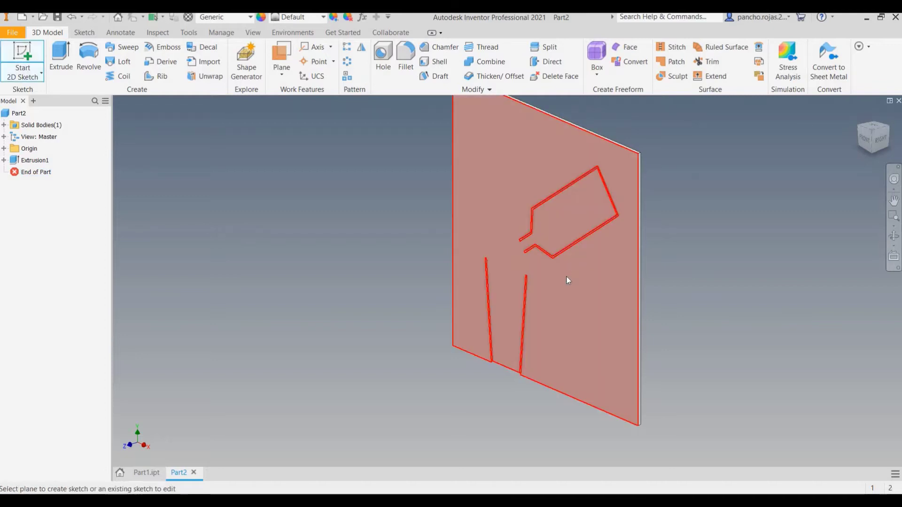
click(566, 276)
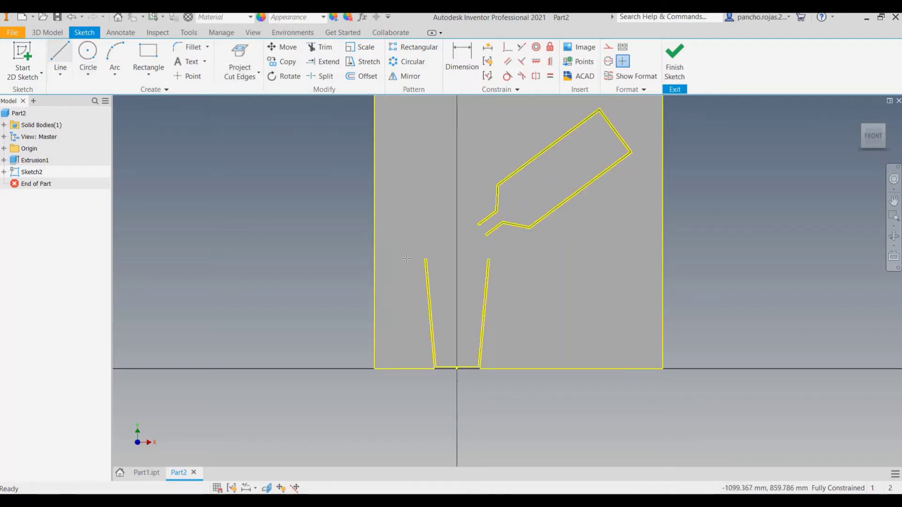
key(l)
scroll(406, 259, up, 5)
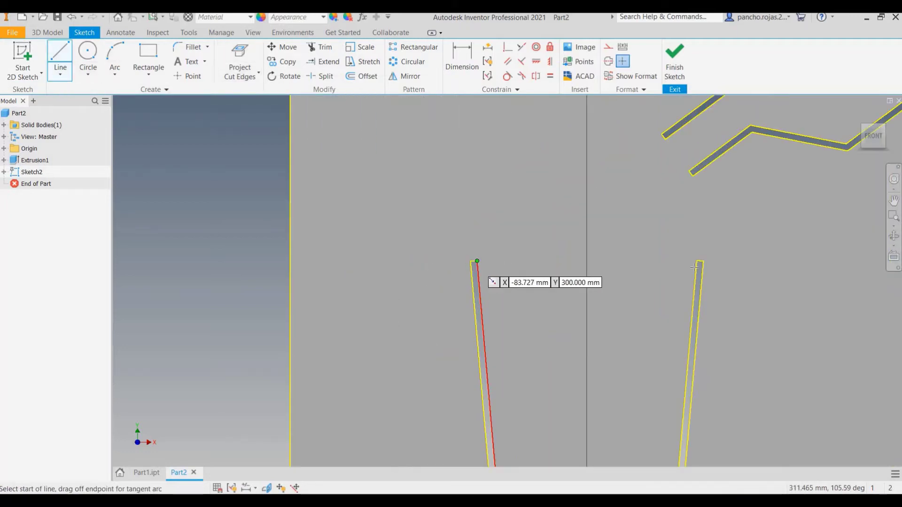
click(478, 262)
click(697, 261)
- Close the bottle mouth and continue the line to the existing neck corner
scroll(678, 209, down, 4)
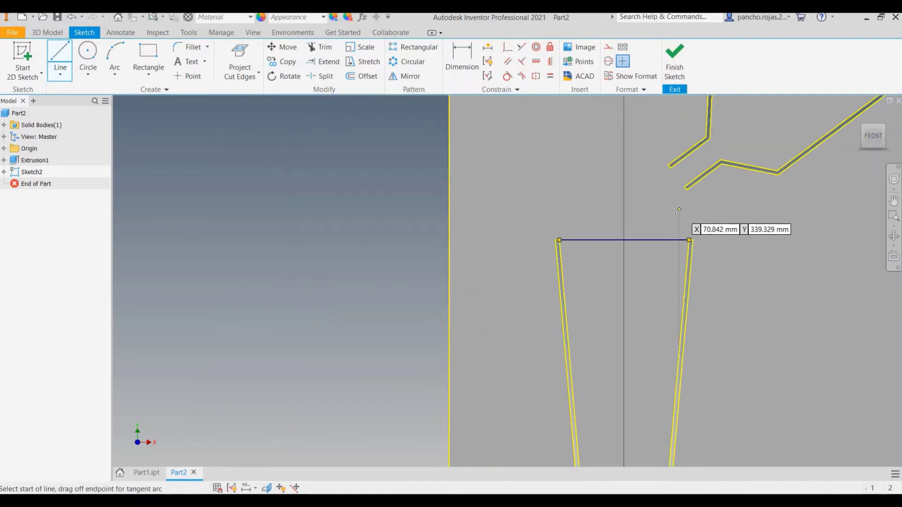
middle_drag(677, 210, 541, 238)
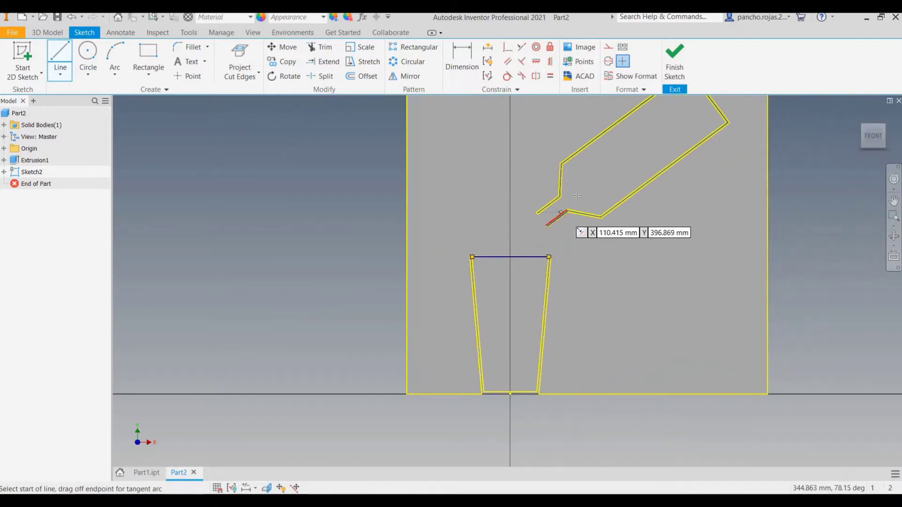
scroll(574, 198, up, 3)
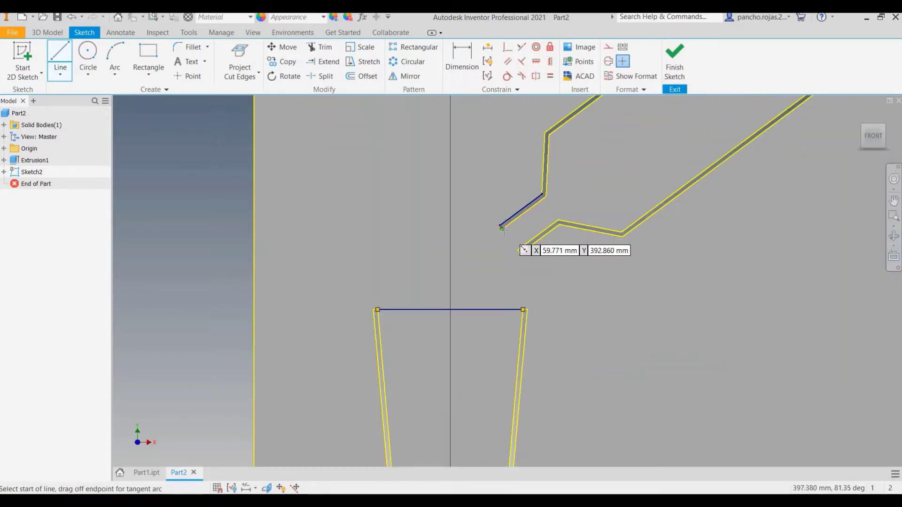
scroll(501, 228, up, 2)
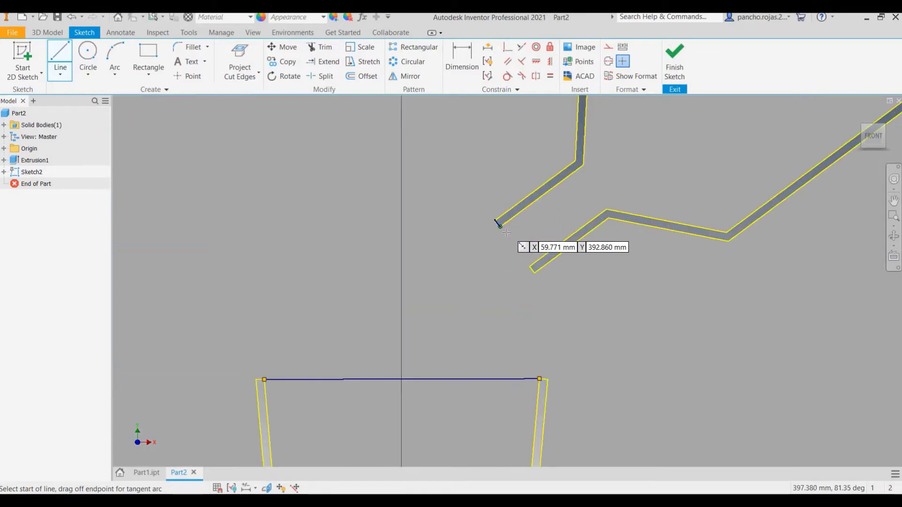
click(496, 221)
click(529, 266)
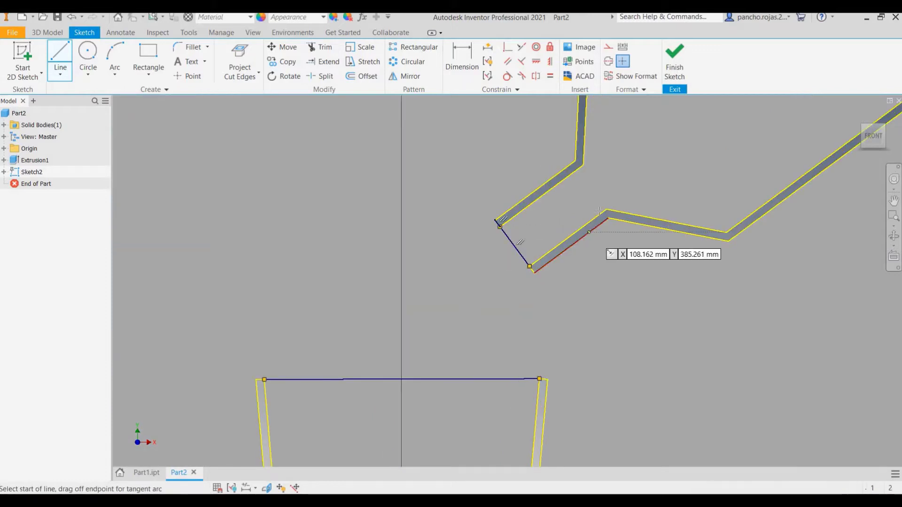
click(607, 209)
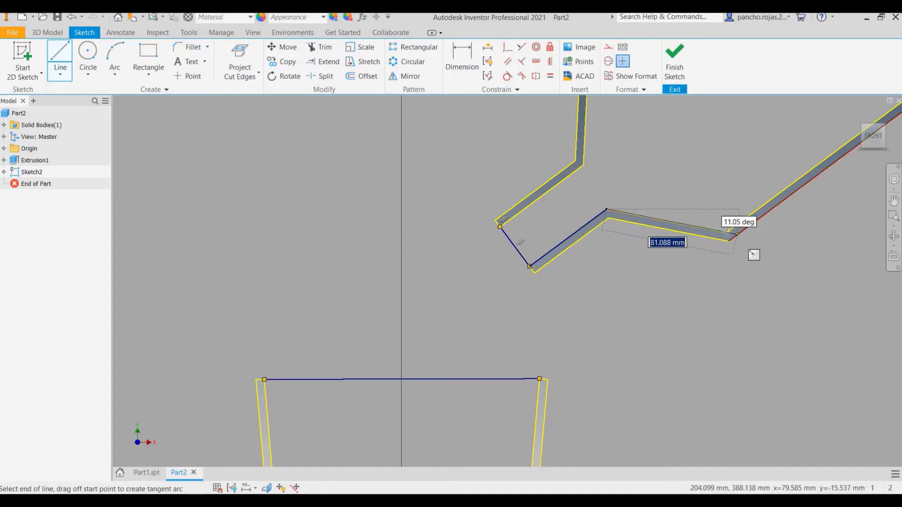
click(727, 232)
- Draw lines from the lower neck endpoint to the upper neck corner and the mouth's upper vertex
scroll(728, 233, down, 2)
middle_drag(674, 259, 601, 302)
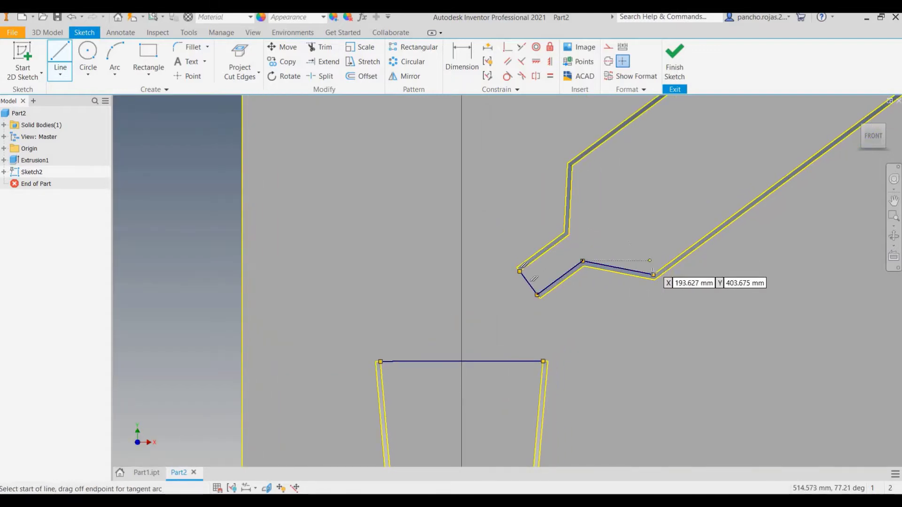
click(653, 275)
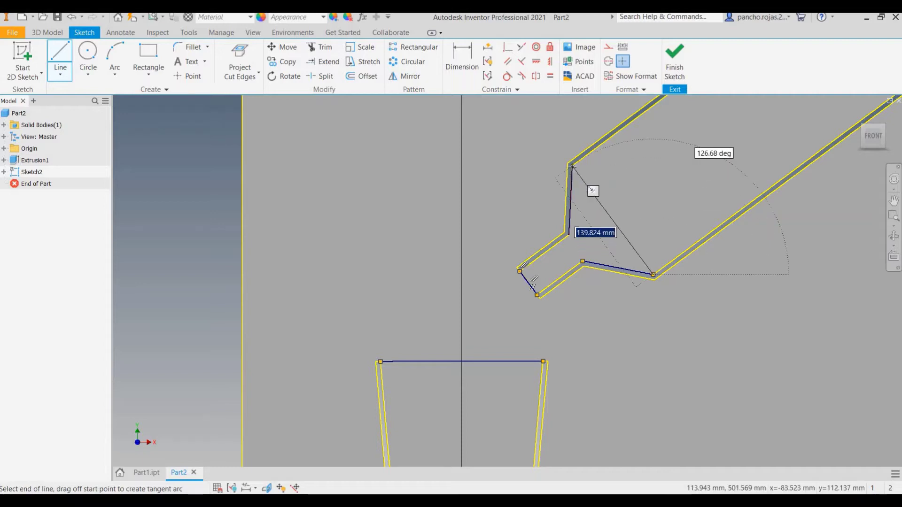
click(572, 165)
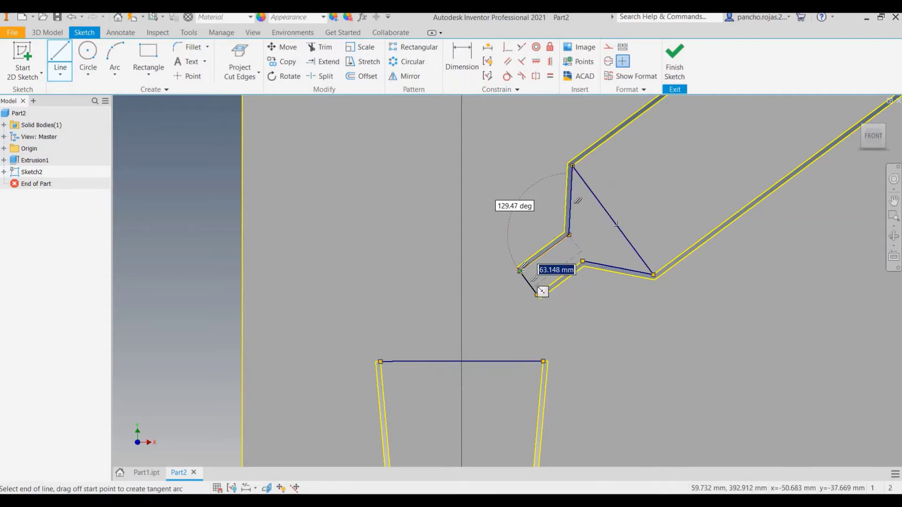
scroll(521, 274, up, 3)
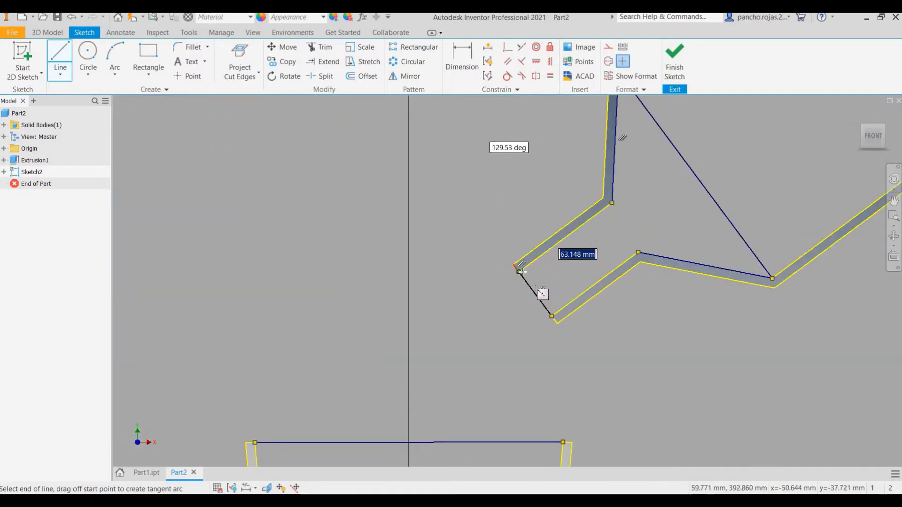
click(522, 272)
- Draw lines across the bottle to its top corner and from its right corner to the lower neck vertex
scroll(625, 235, down, 5)
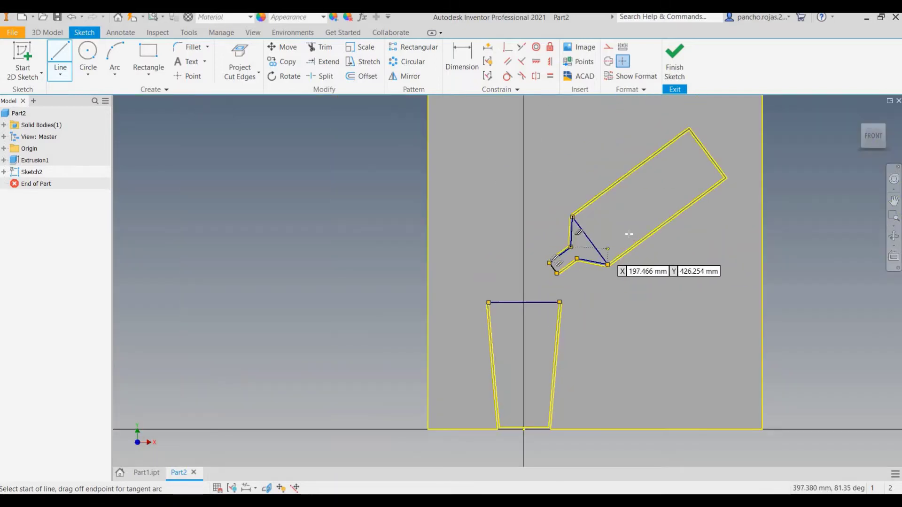
click(572, 217)
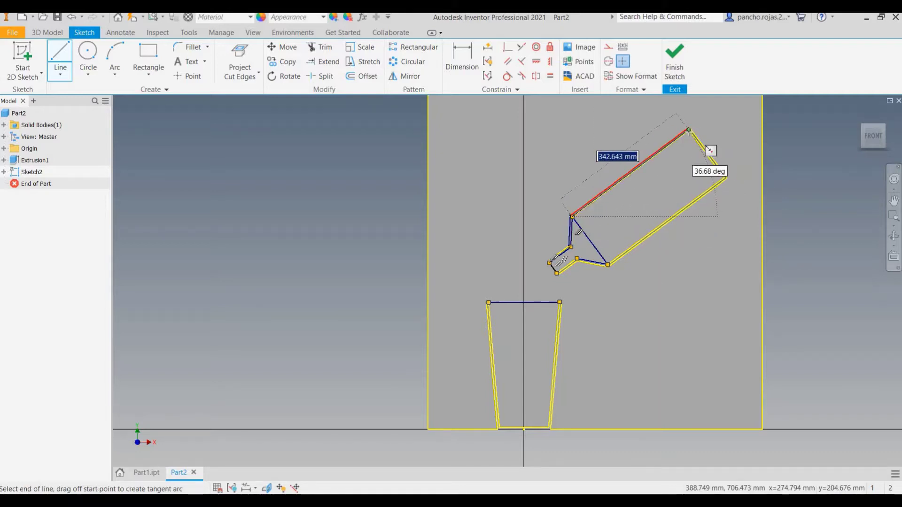
scroll(688, 129, down, 5)
click(688, 125)
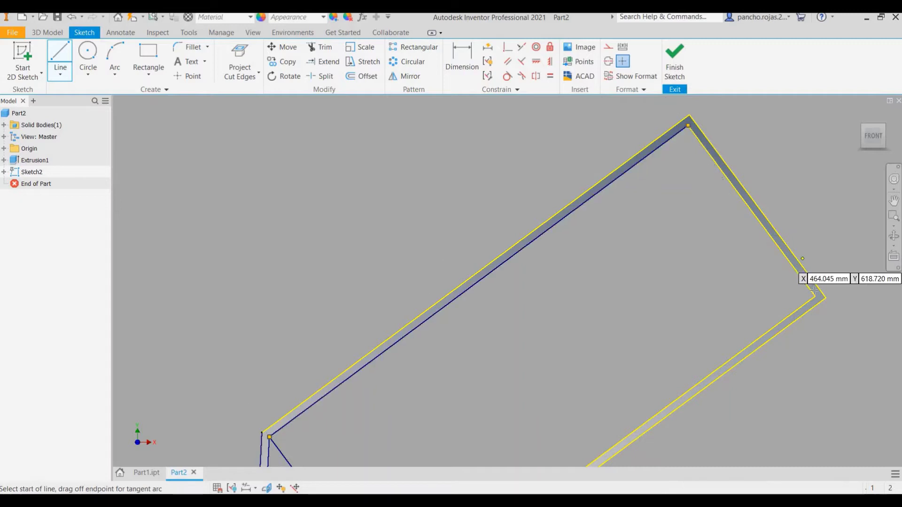
click(814, 295)
scroll(813, 295, up, 4)
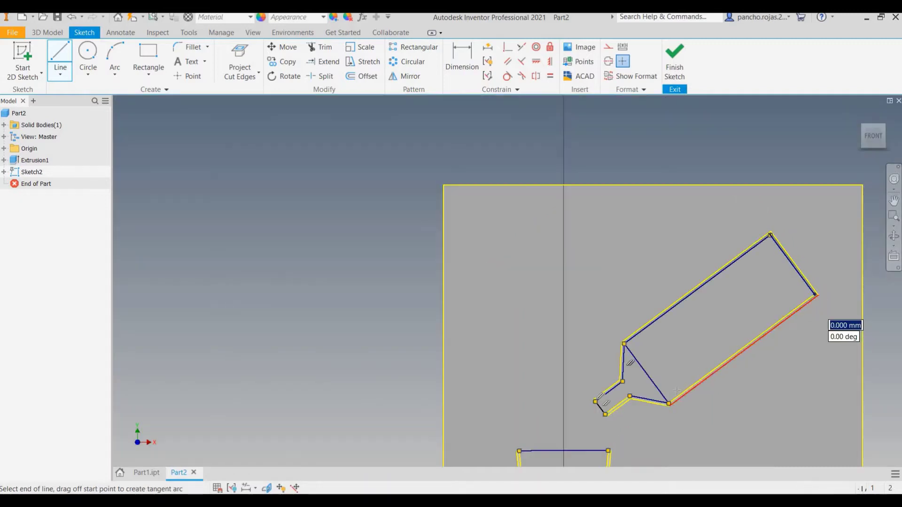
scroll(670, 402, down, 5)
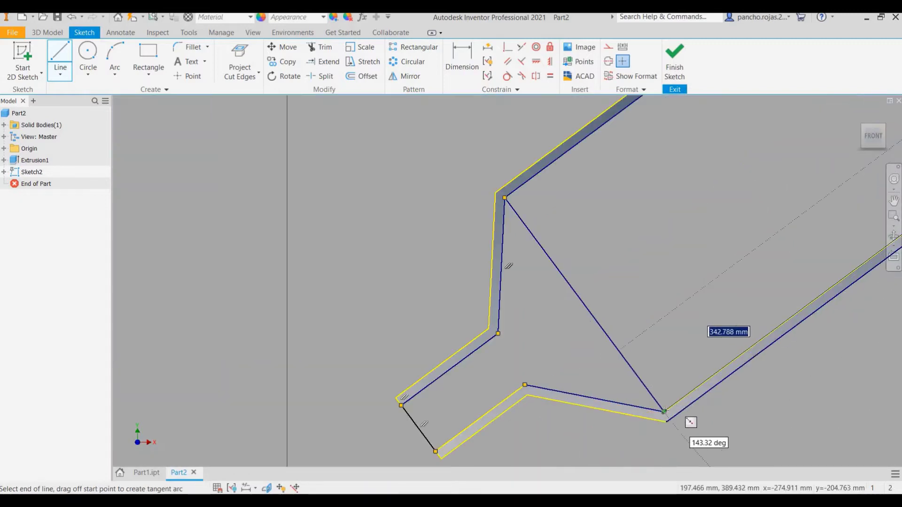
click(664, 411)
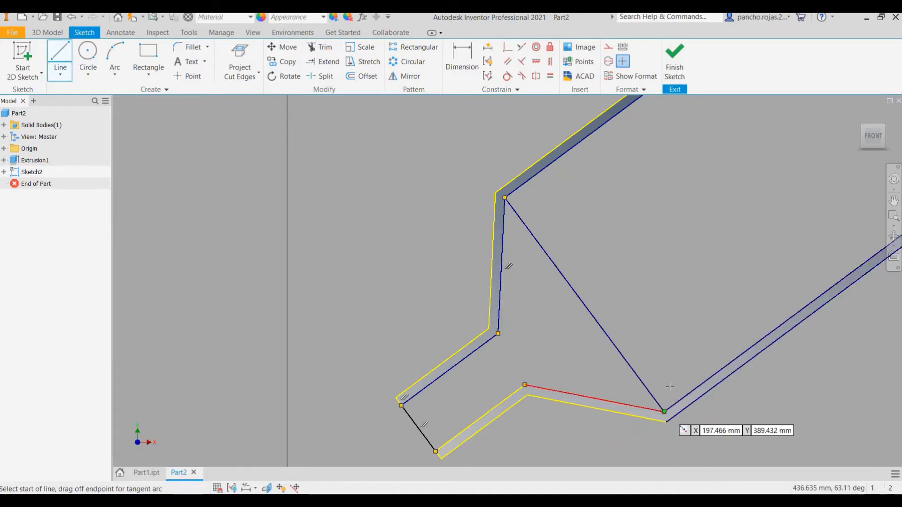
- Connect the cup's left and right rim corners to the bottle lip, then finish the sketch
scroll(658, 385, up, 6)
middle_drag(644, 318, 618, 243)
scroll(620, 334, down, 5)
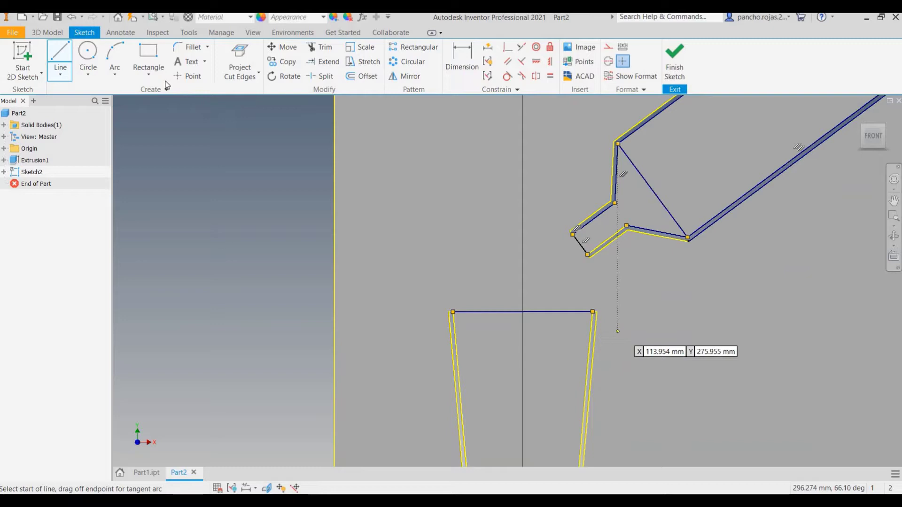
click(62, 54)
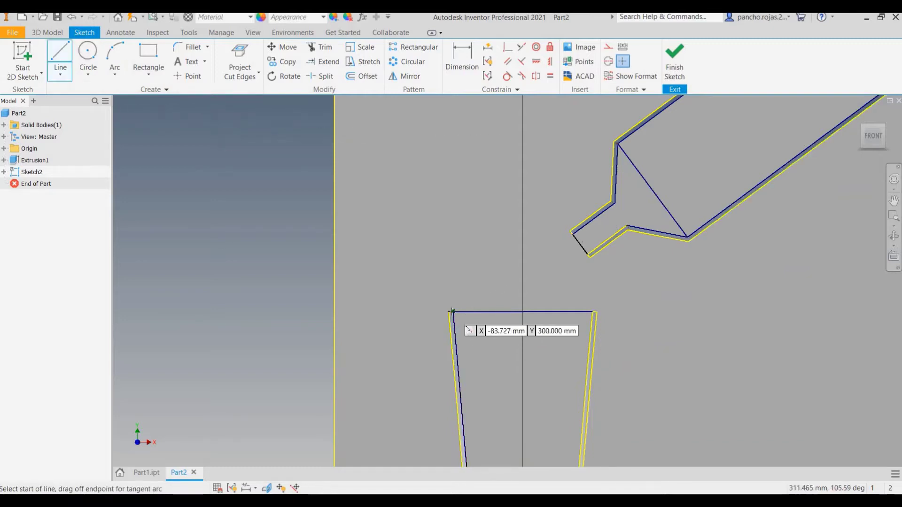
click(453, 312)
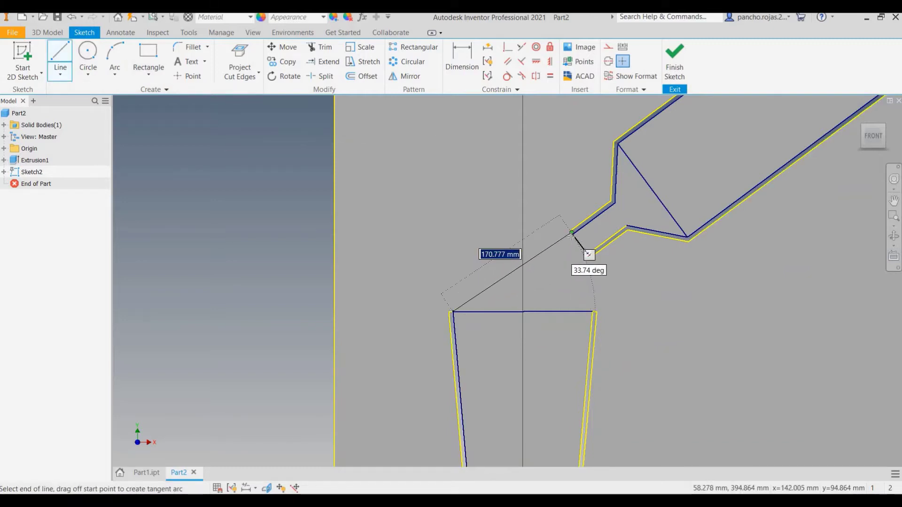
scroll(572, 235, down, 5)
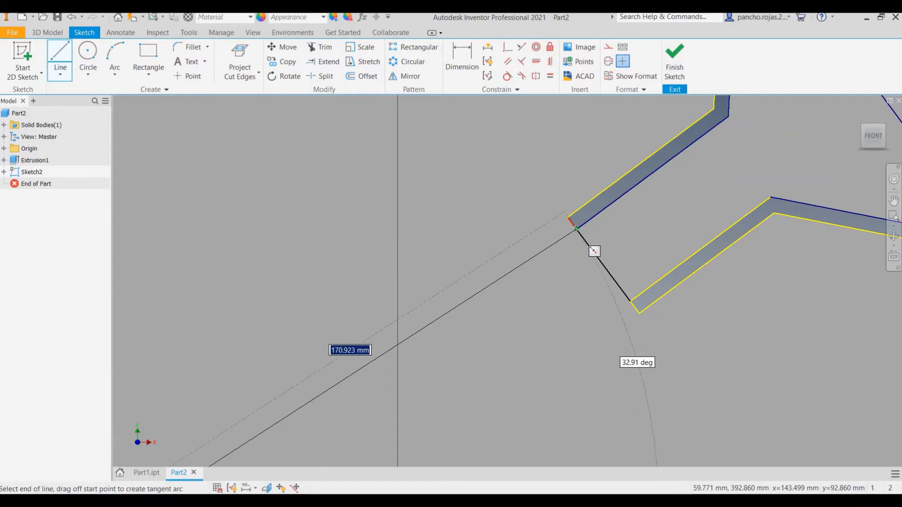
click(575, 230)
scroll(575, 229, up, 4)
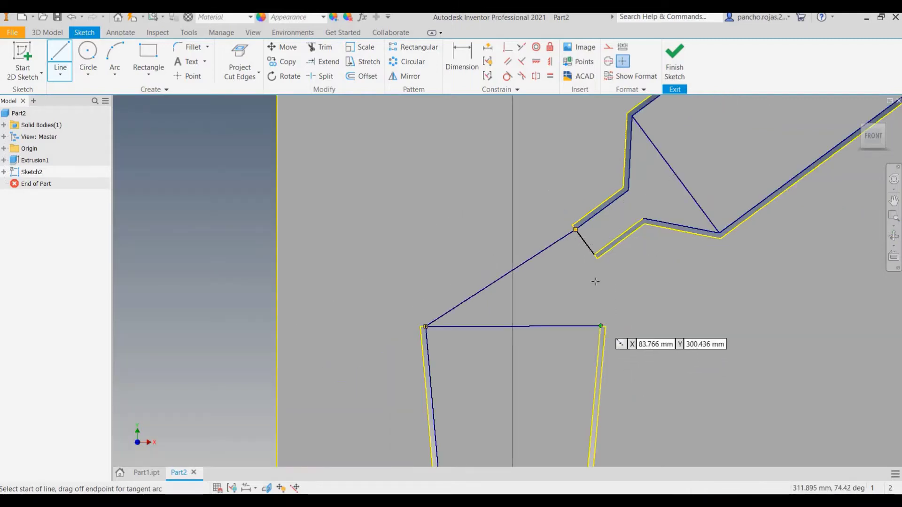
click(601, 326)
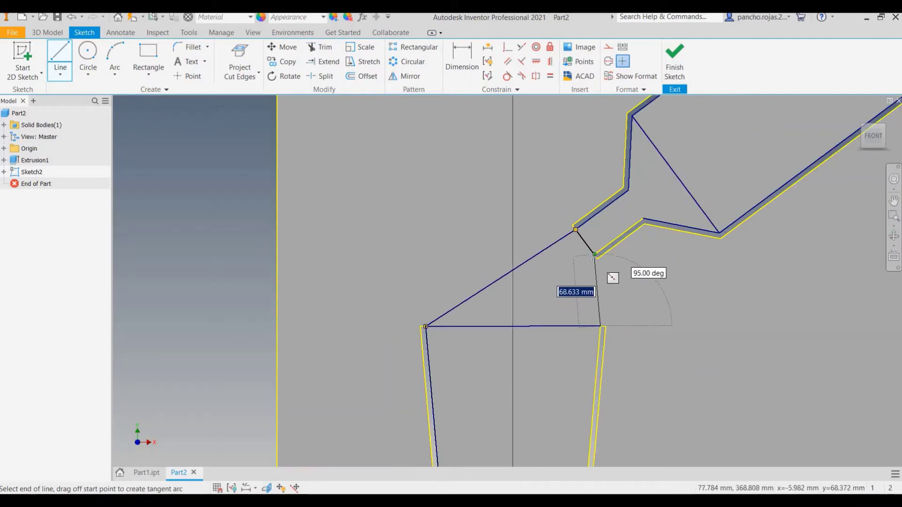
click(594, 256)
scroll(663, 206, up, 5)
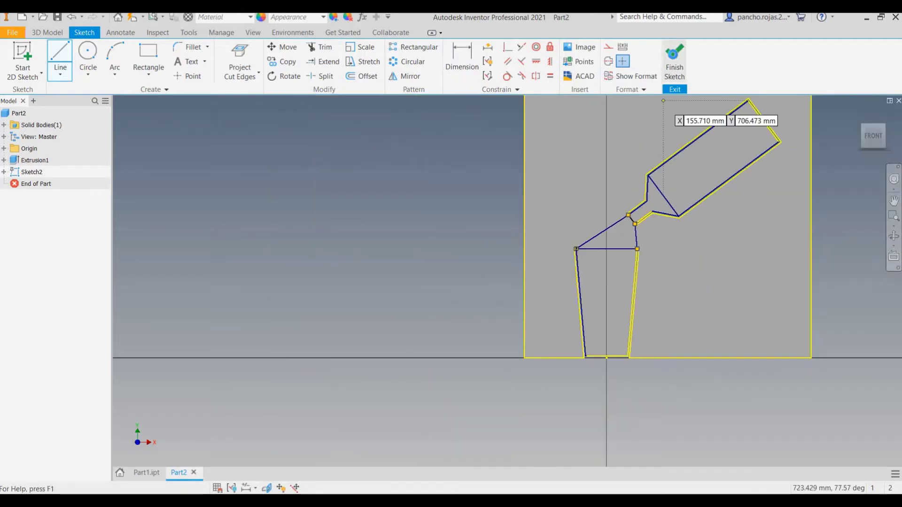
click(673, 55)
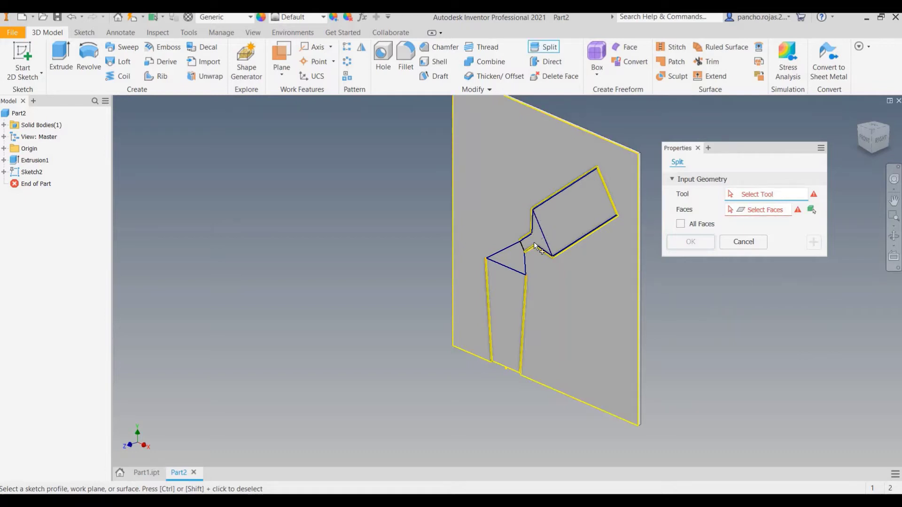
- Split the plate face using the cup edge and pour-stream triangle curves as the tool
scroll(523, 279, down, 3)
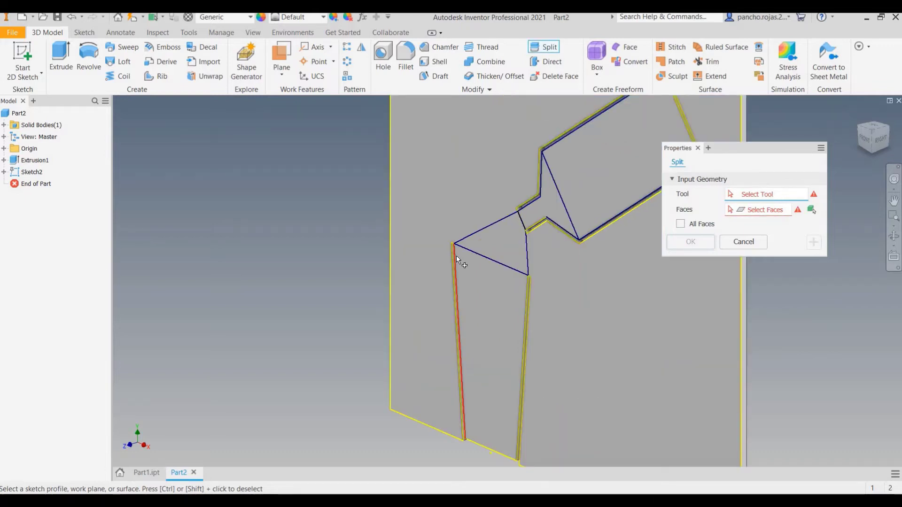
click(458, 257)
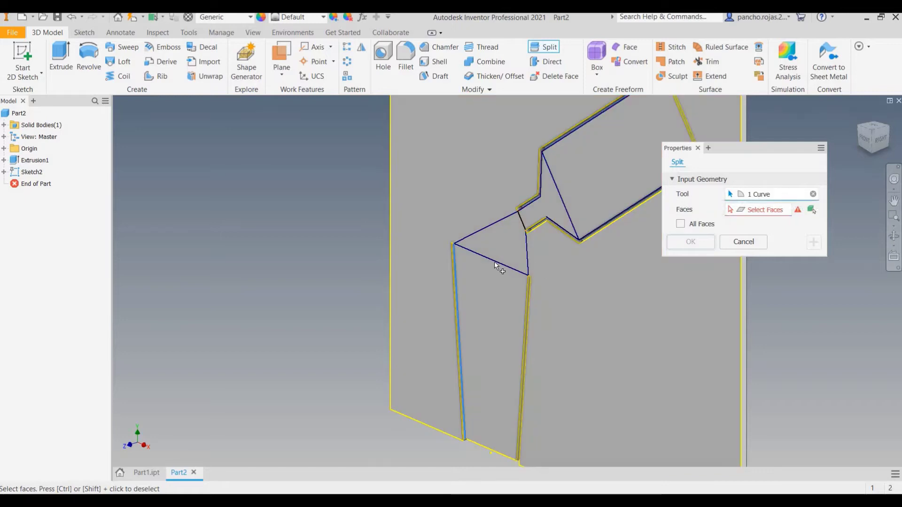
click(495, 266)
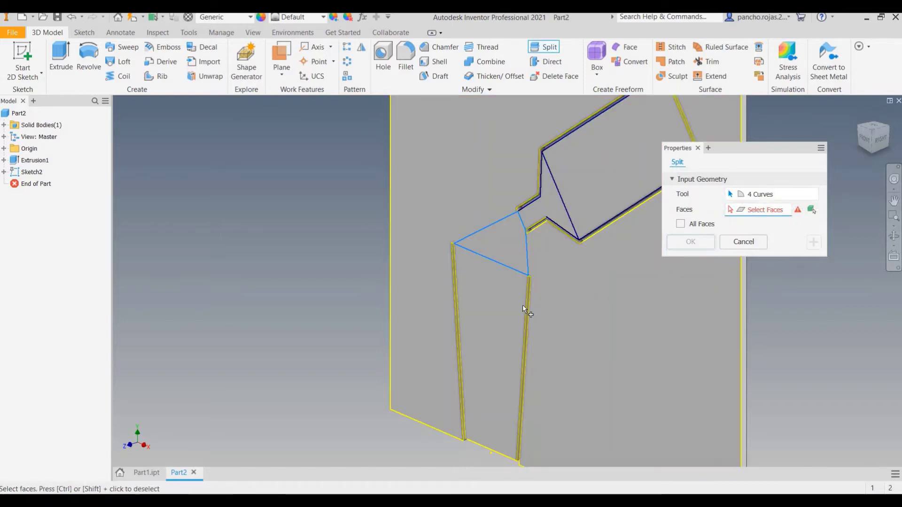
scroll(527, 296, down, 5)
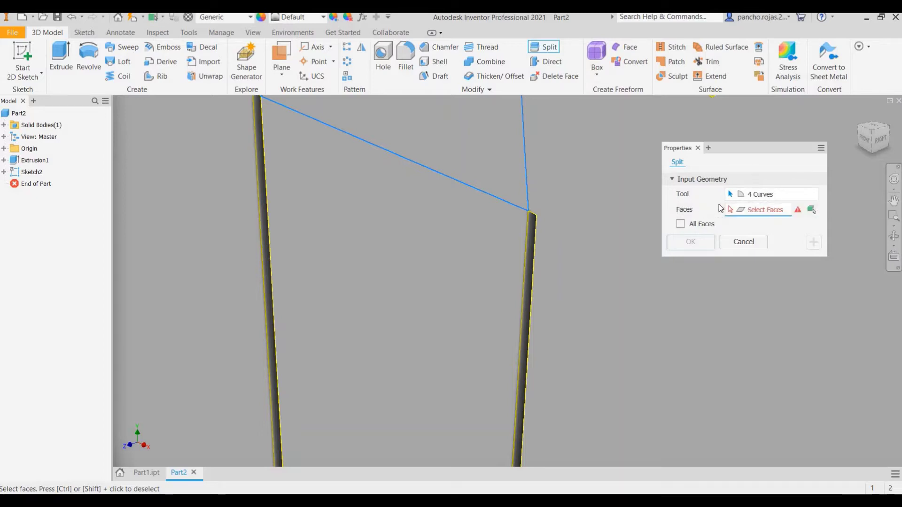
scroll(579, 223, up, 5)
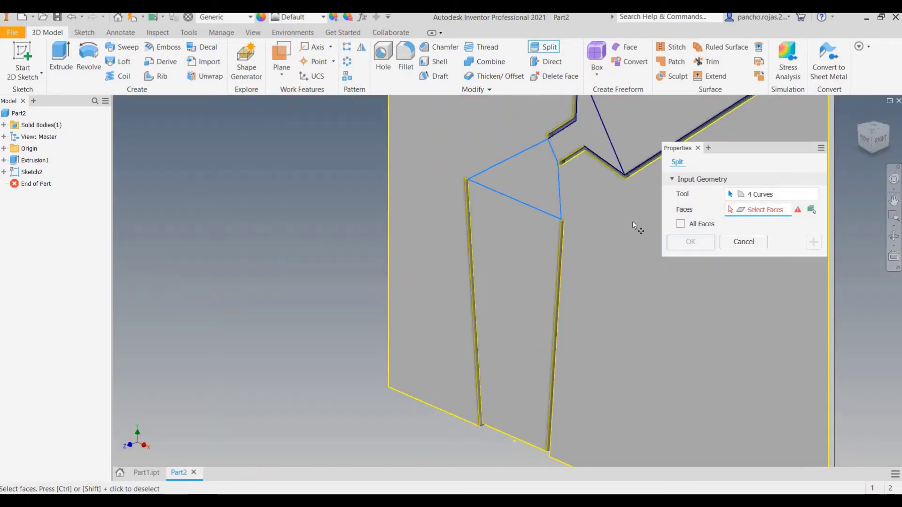
click(609, 301)
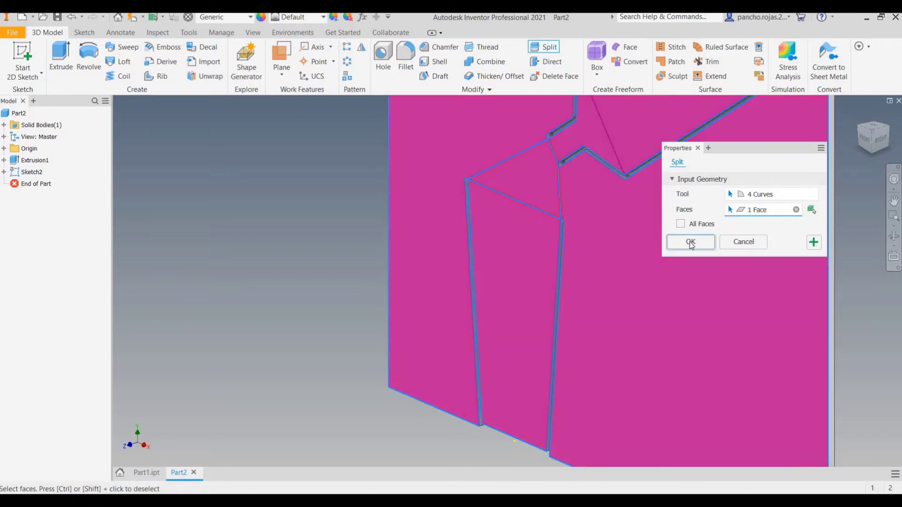
key(Return)
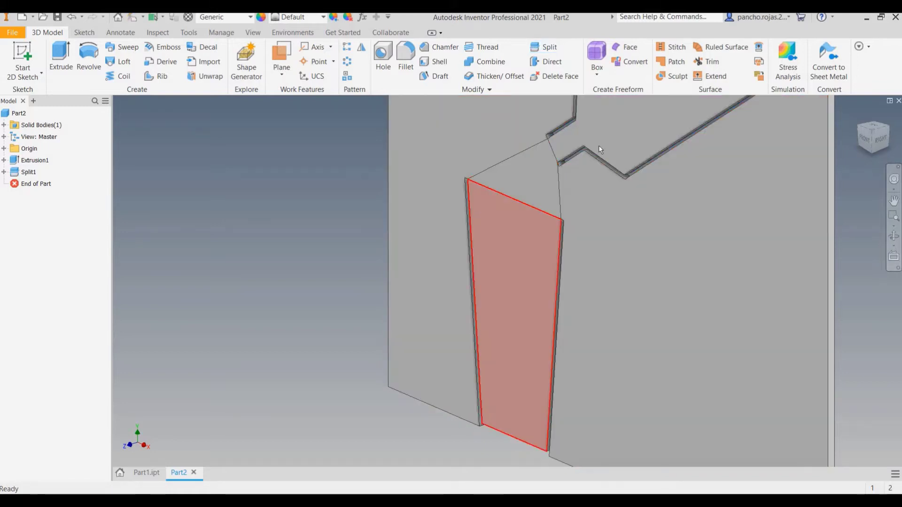
- Start a sketch on the plate face and draw lines along the neck's lower edge and across the shoulder
scroll(638, 187, up, 4)
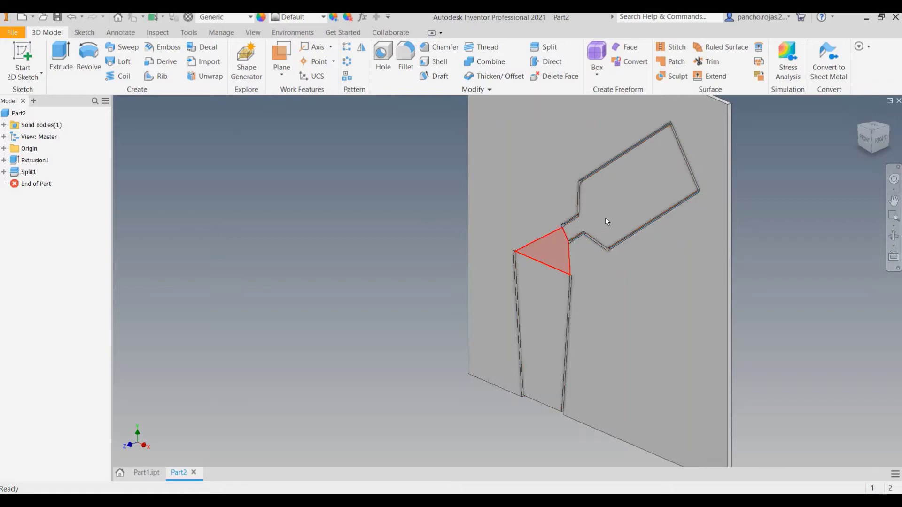
click(616, 193)
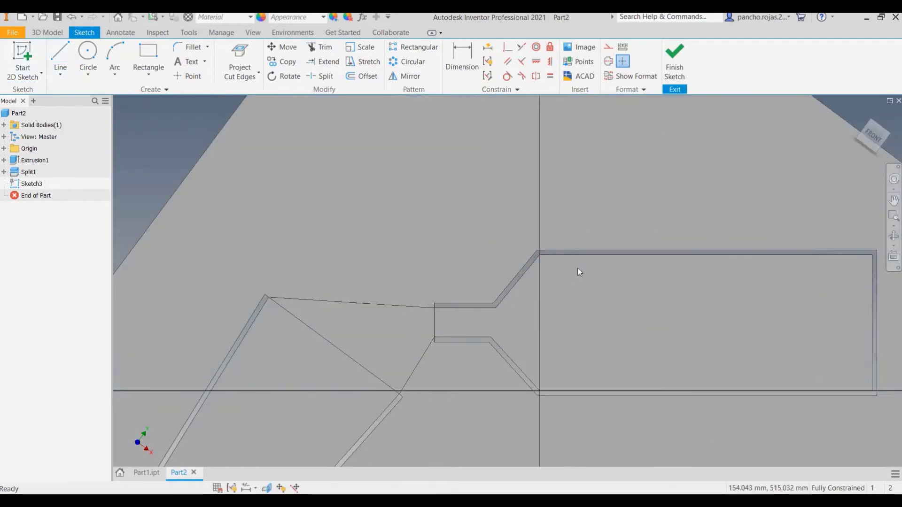
scroll(579, 272, down, 3)
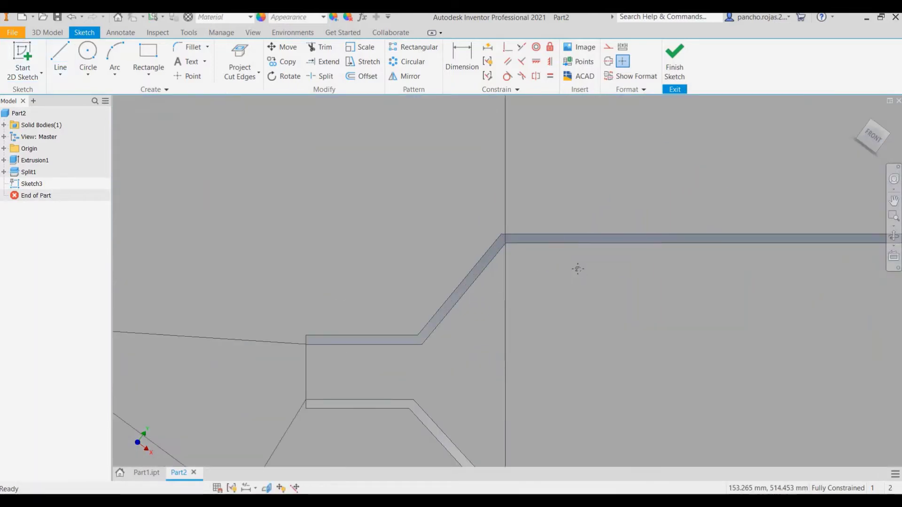
scroll(578, 269, up, 3)
middle_drag(555, 268, 555, 252)
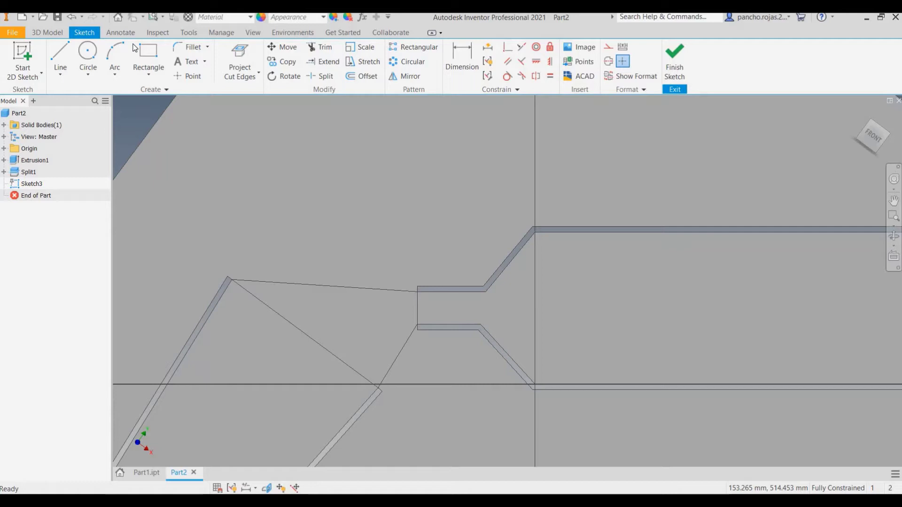
click(60, 54)
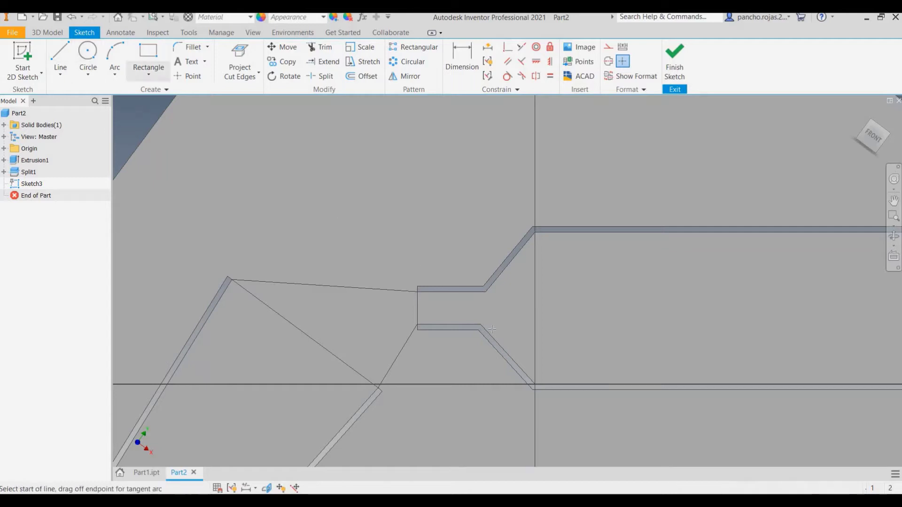
click(418, 325)
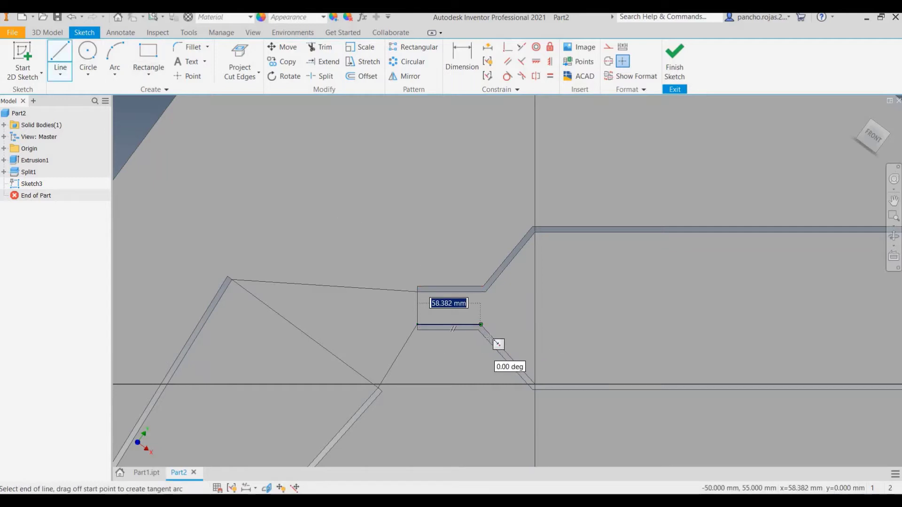
click(481, 325)
click(535, 384)
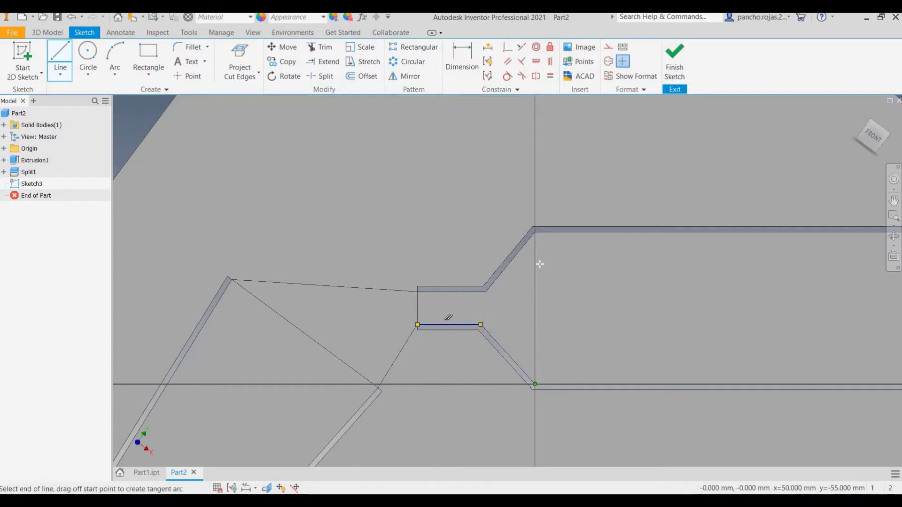
click(535, 233)
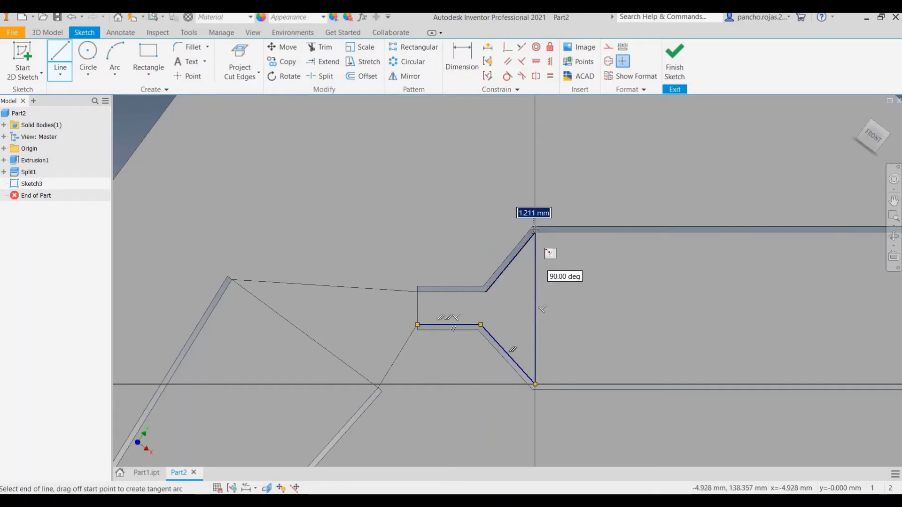
- Trace the upper shoulder and neck edges to close the outline, then finish the sketch
scroll(535, 228, up, 5)
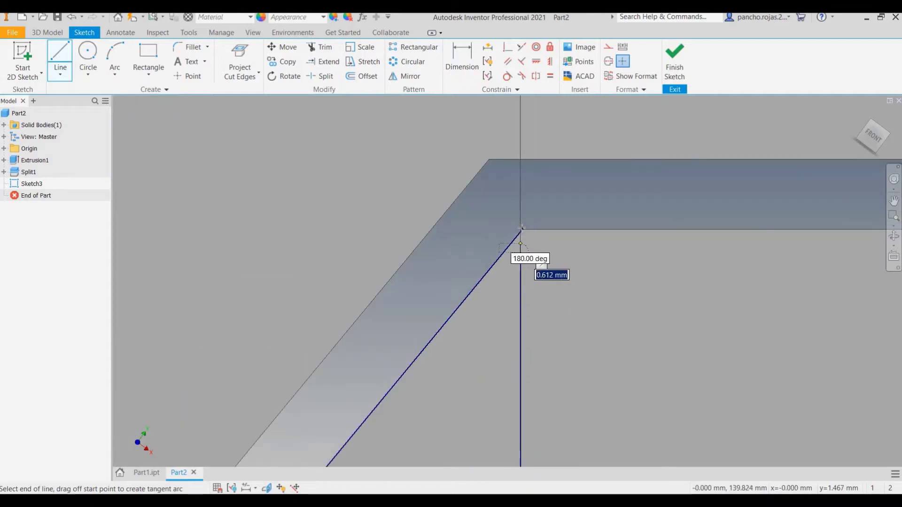
scroll(520, 224, up, 4)
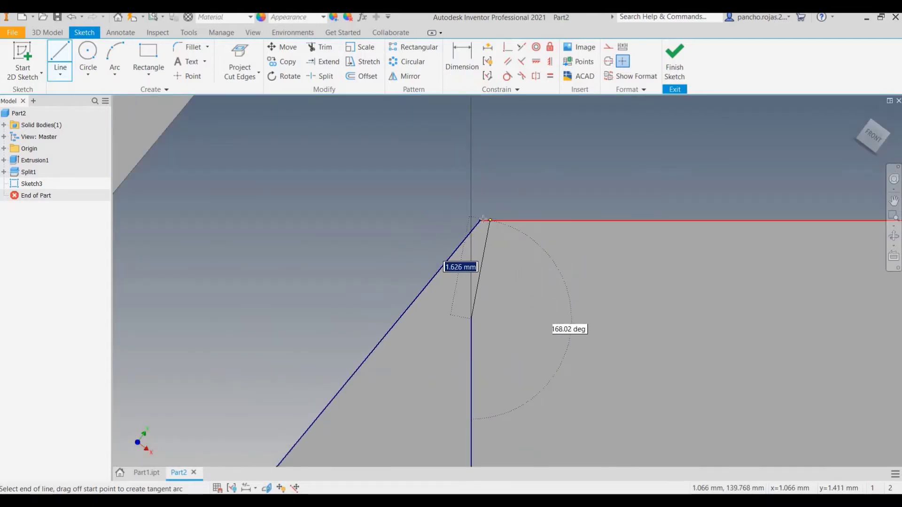
scroll(489, 225, down, 5)
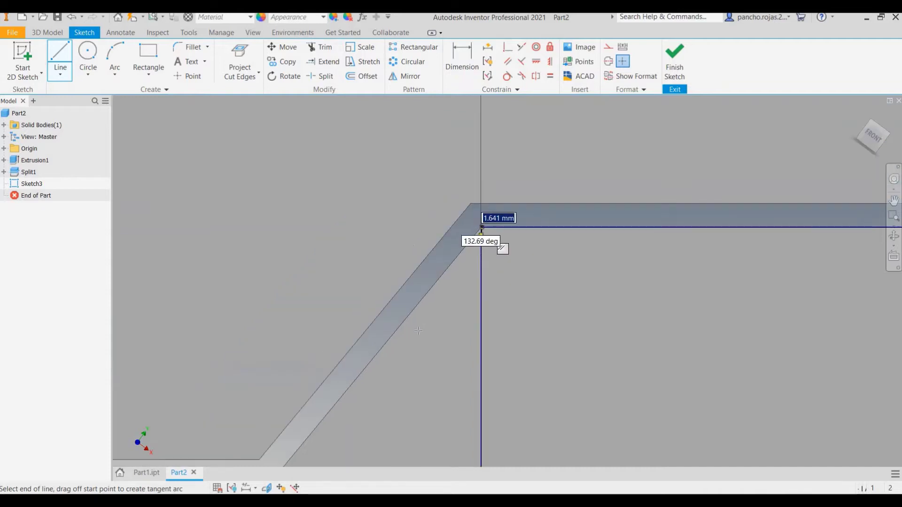
scroll(418, 331, down, 3)
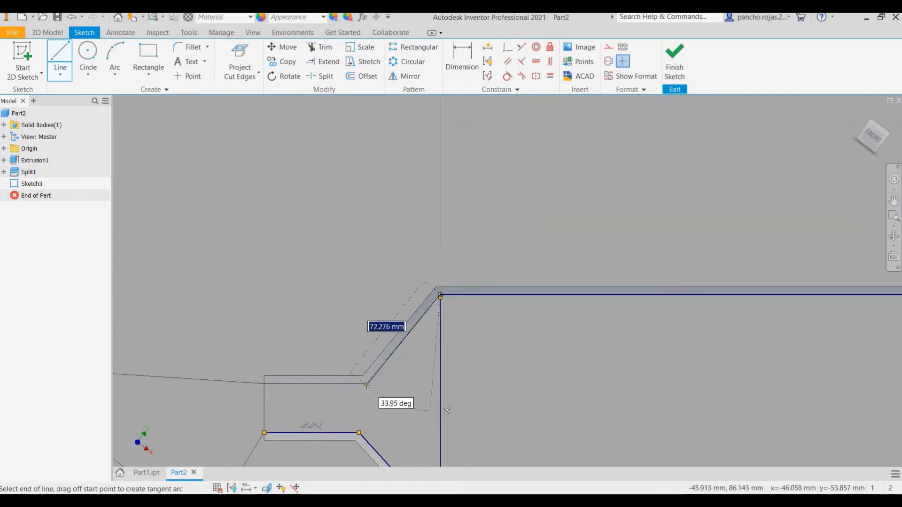
click(367, 386)
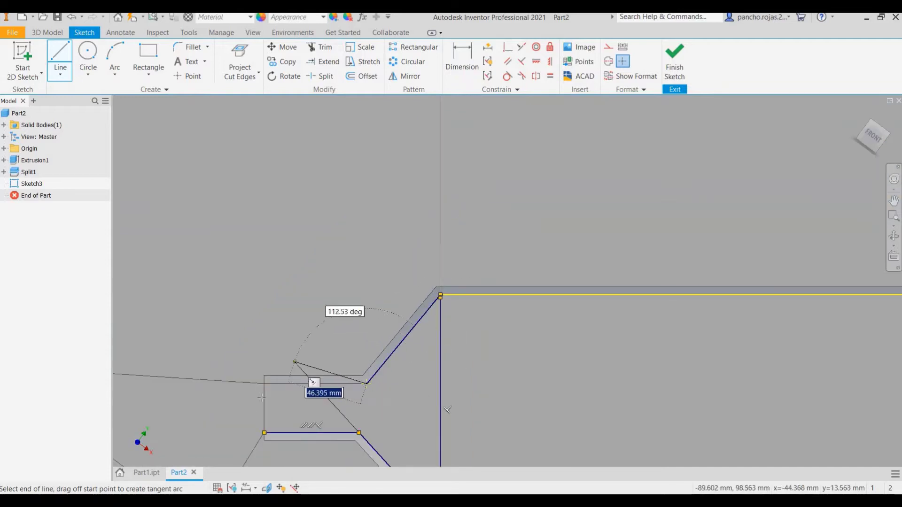
click(264, 383)
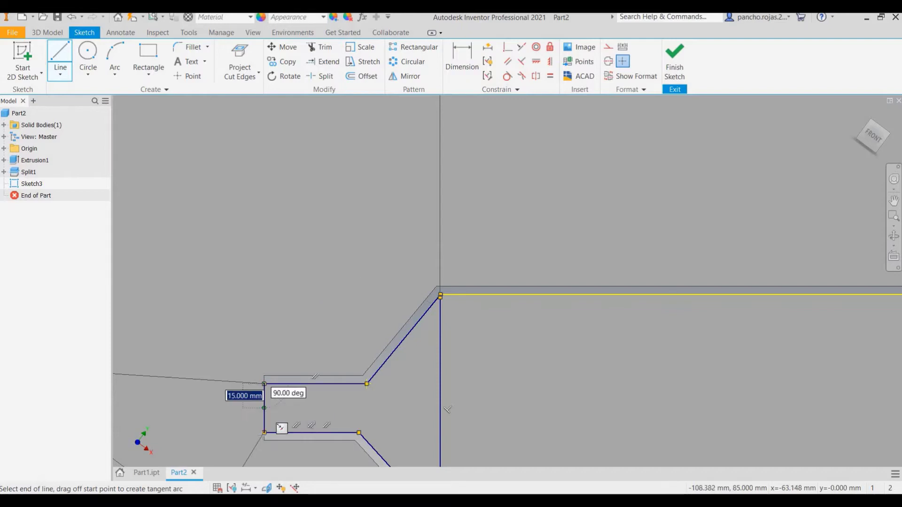
click(676, 57)
key(ctrl+Return)
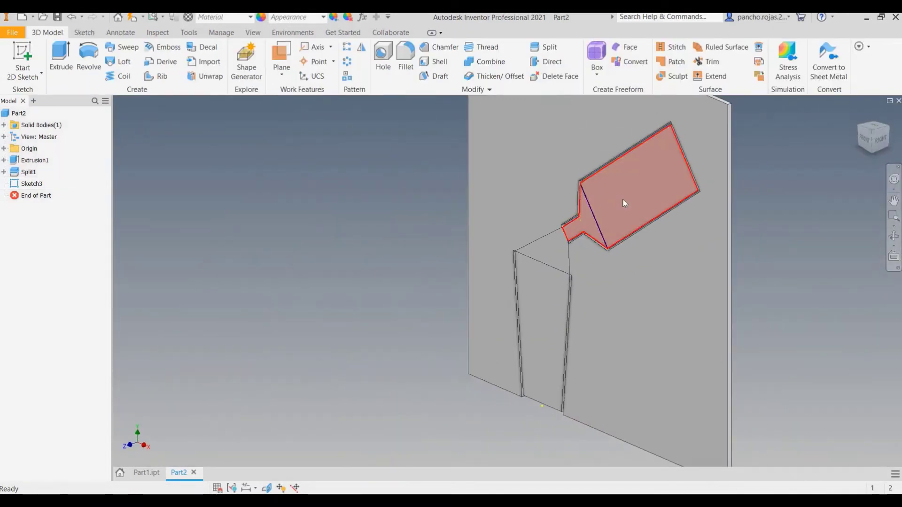
scroll(618, 202, up, 3)
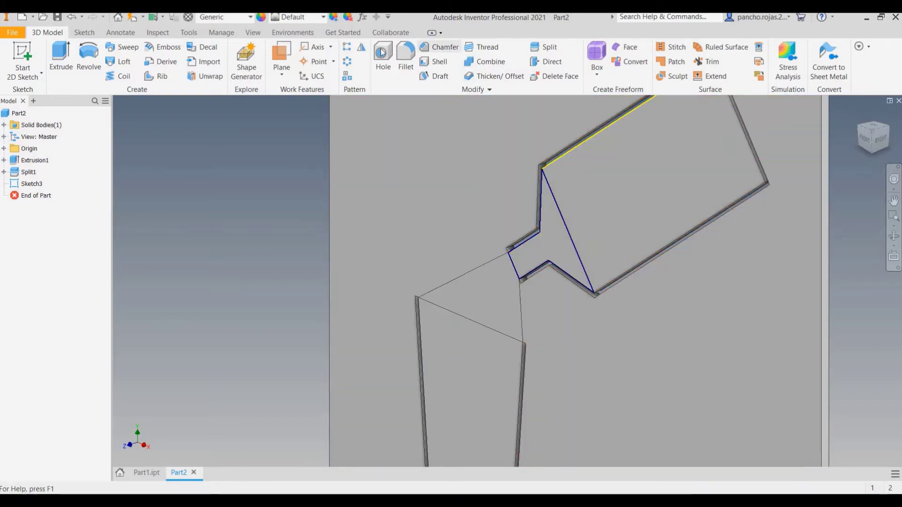
- Split the plate face using Sketch3's seven neck-outline curves as the tool
click(568, 237)
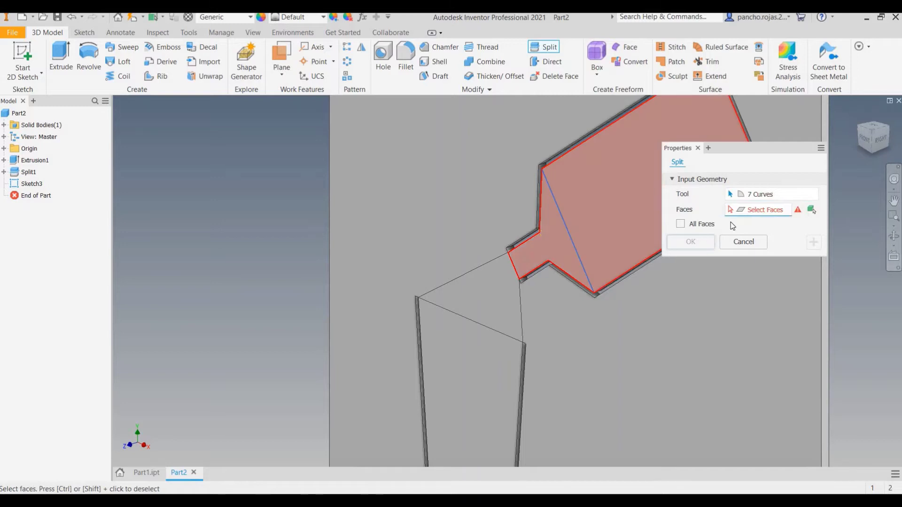
click(599, 225)
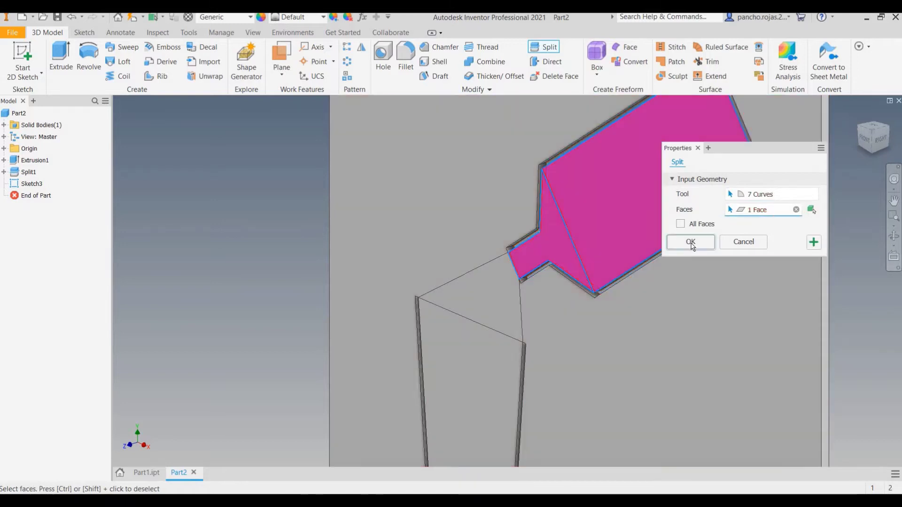
click(690, 242)
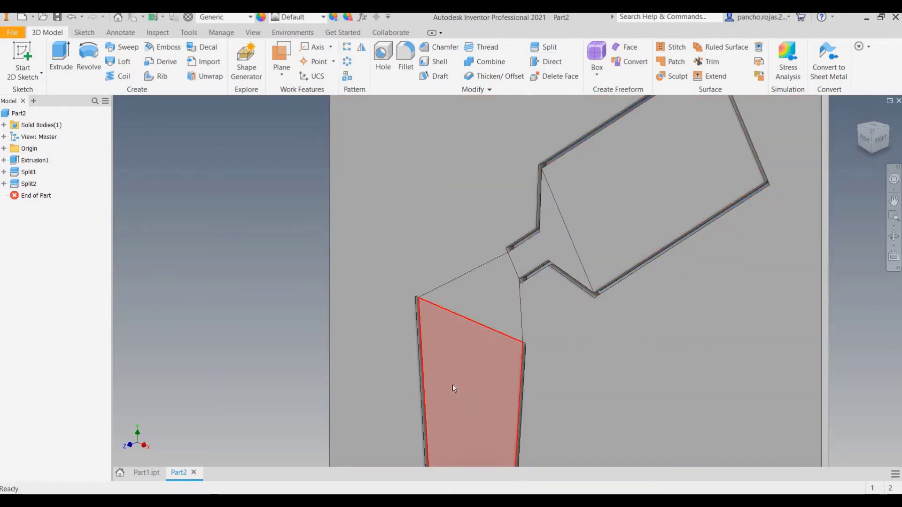
scroll(453, 384, down, 5)
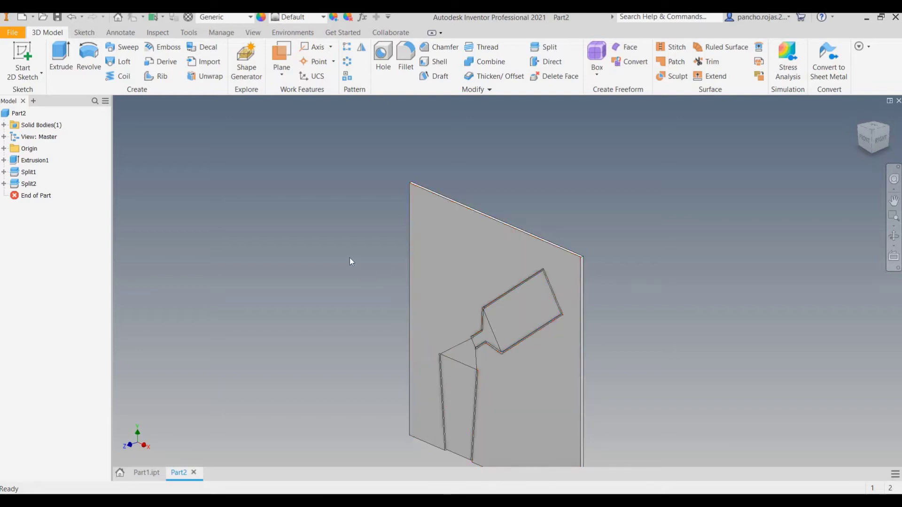
- Save the part as Part2 and export it in CAD Format as the Part2 STEP file
key(ctrl+s)
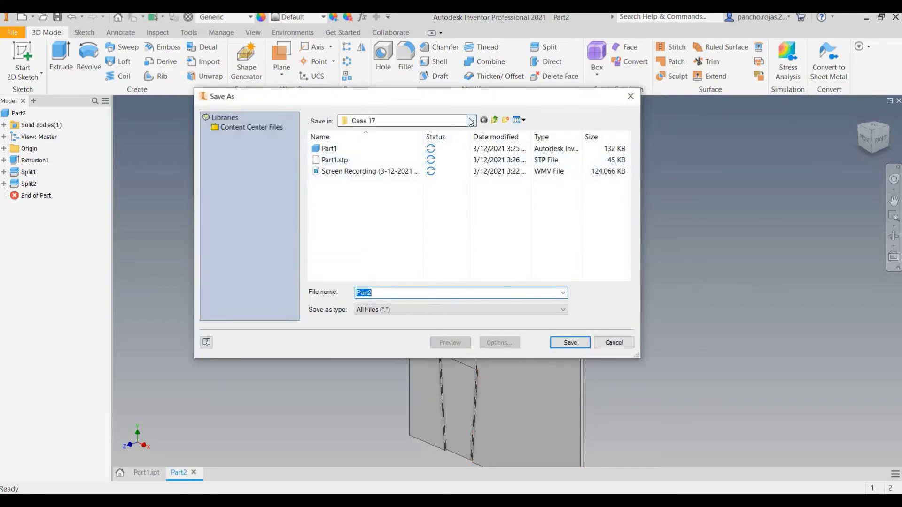
key(Return)
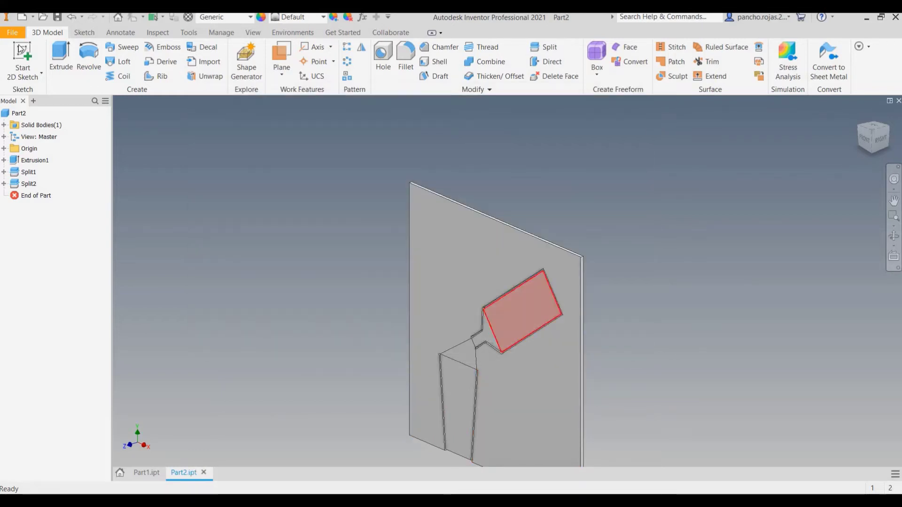
key(alt+f)
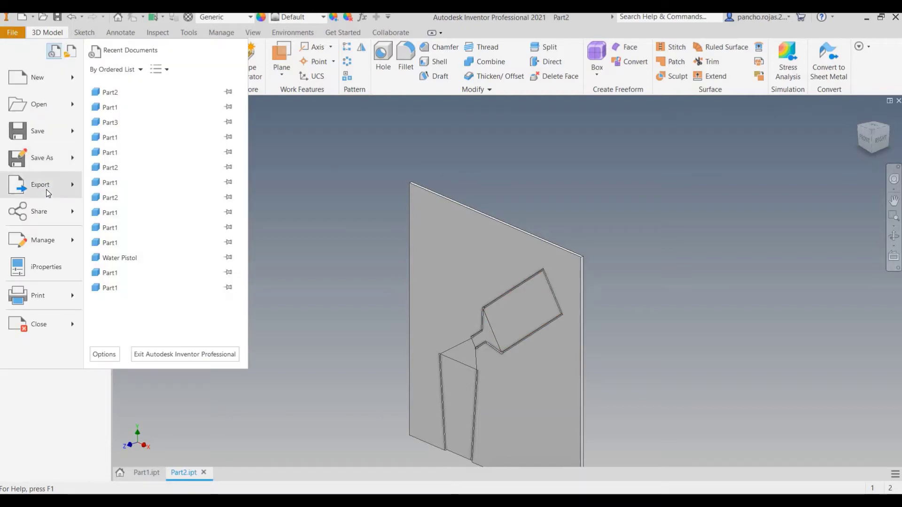
mouse_move(48, 192)
click(123, 188)
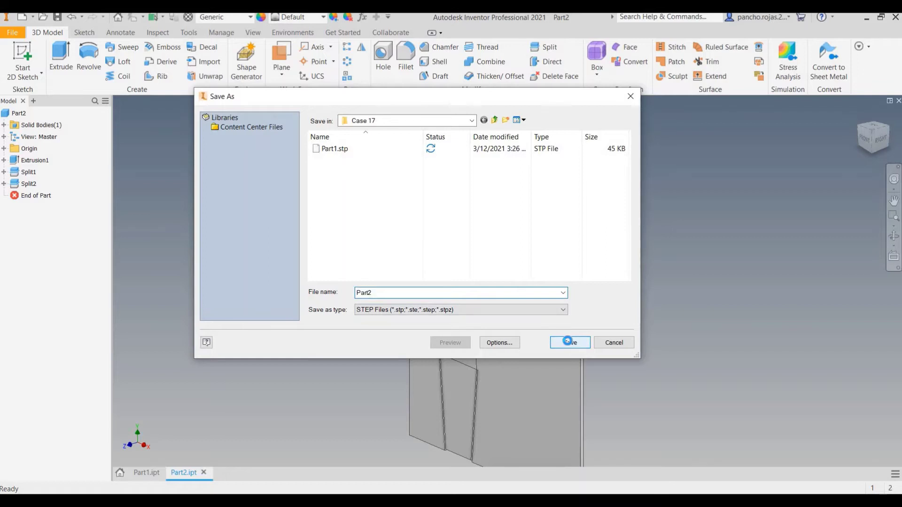
click(567, 341)
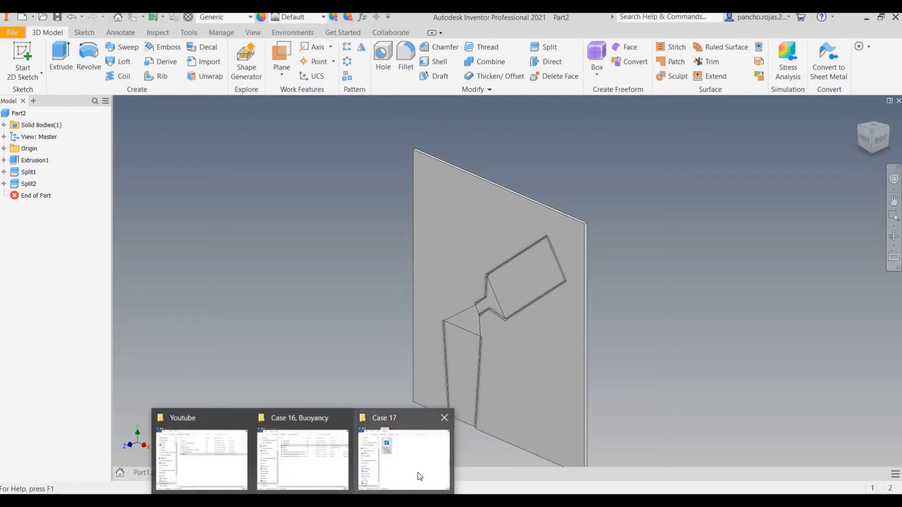
click(418, 474)
click(703, 340)
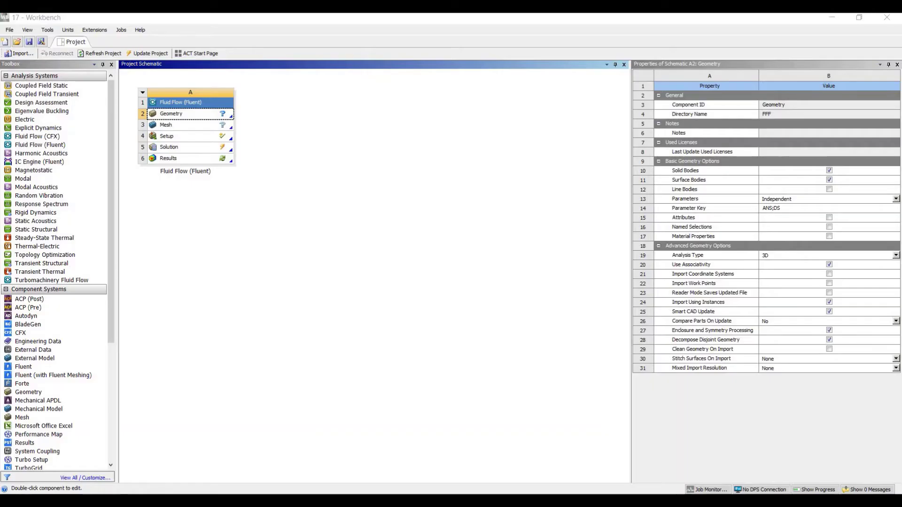
- Import Part2.stp into the Fluid Flow Geometry cell and edit it in DesignModeler
right_click(202, 118)
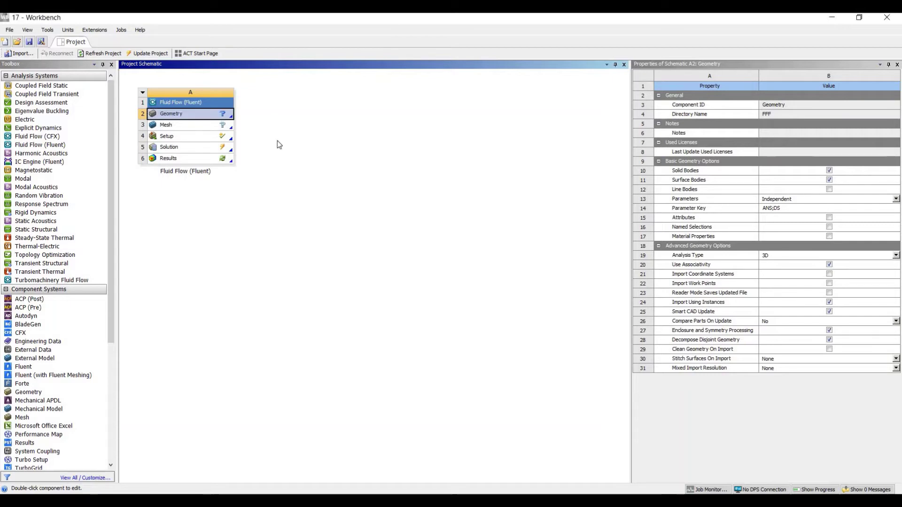
mouse_move(310, 142)
click(352, 140)
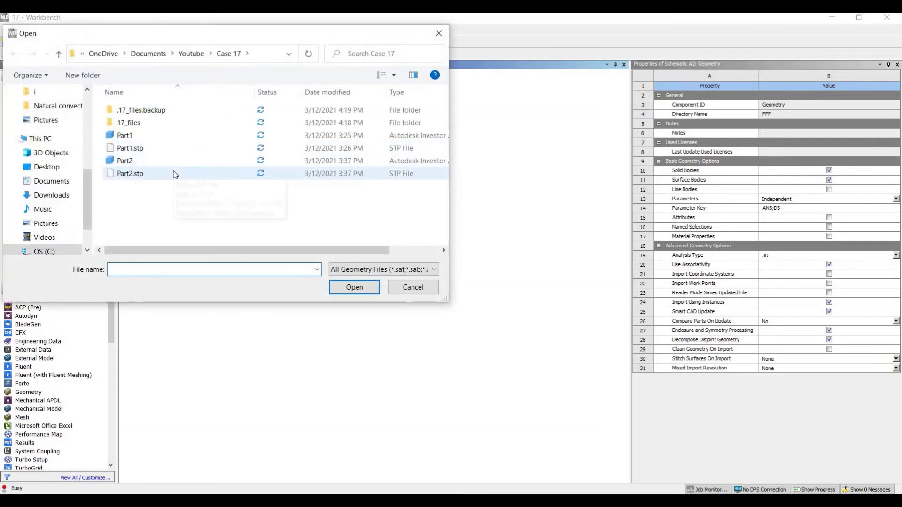
double_click(174, 173)
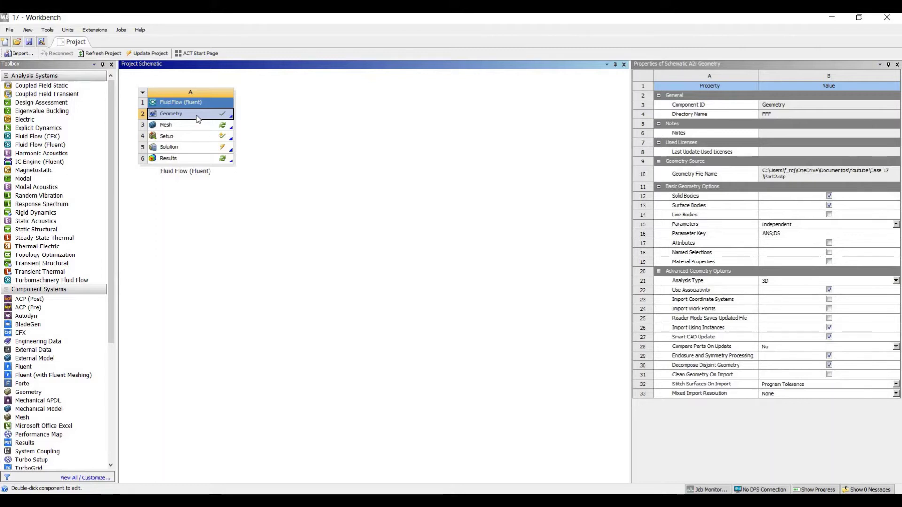
double_click(197, 118)
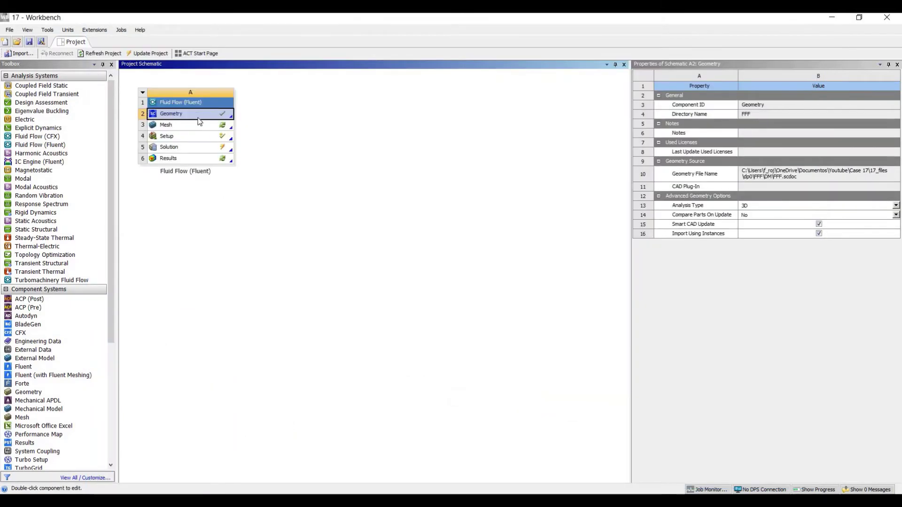
right_click(200, 122)
click(235, 133)
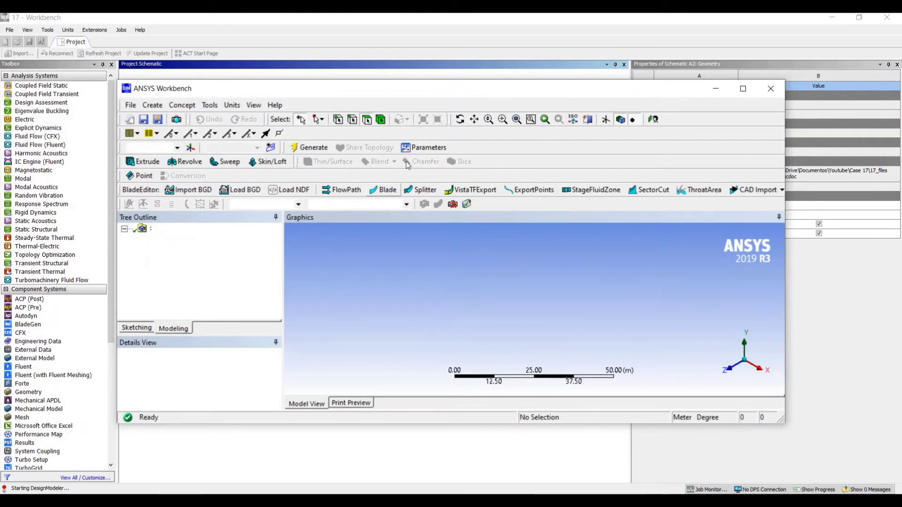
- Maximize DesignModeler, generate the imported plate, and select the FFF\Solid1 body
click(742, 89)
click(188, 75)
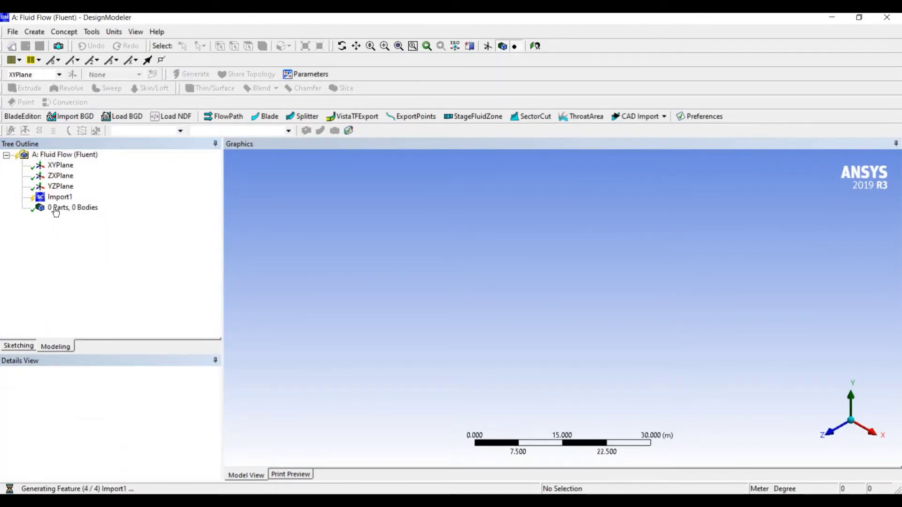
click(84, 208)
click(68, 177)
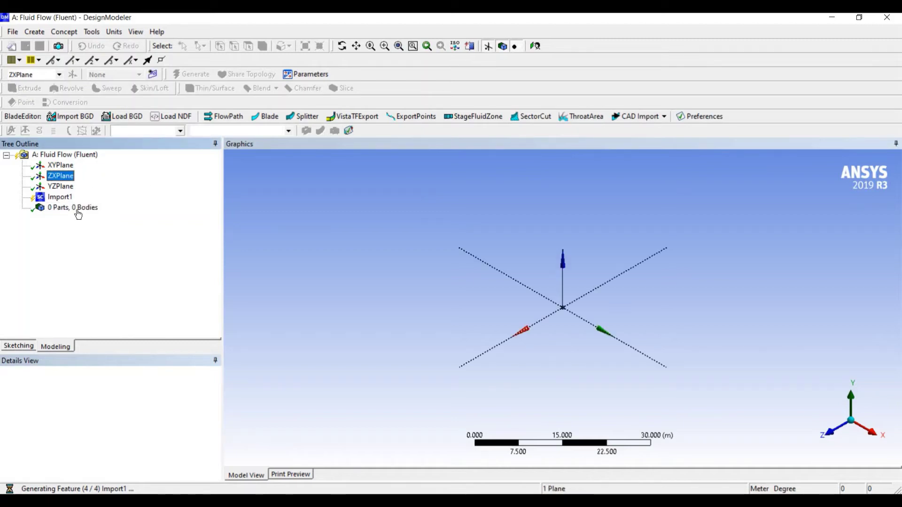
click(414, 501)
click(413, 500)
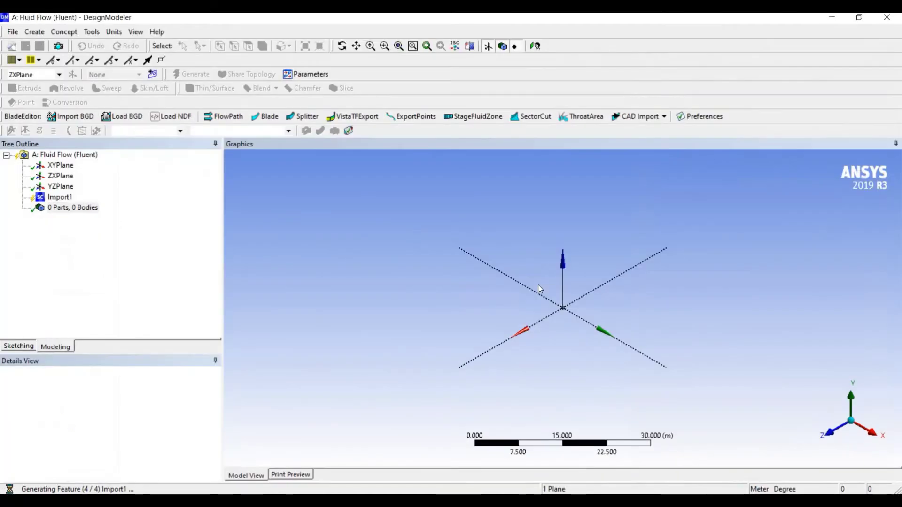
click(74, 35)
click(60, 208)
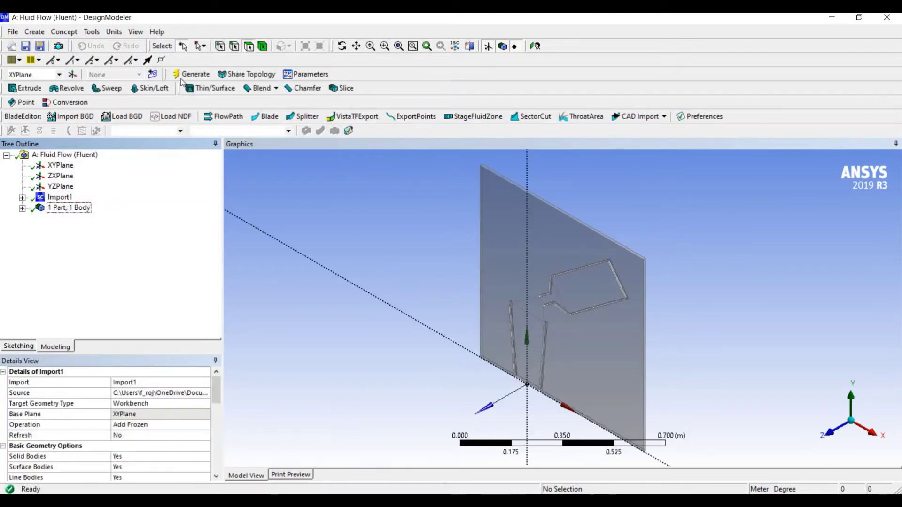
click(23, 208)
click(23, 197)
click(88, 231)
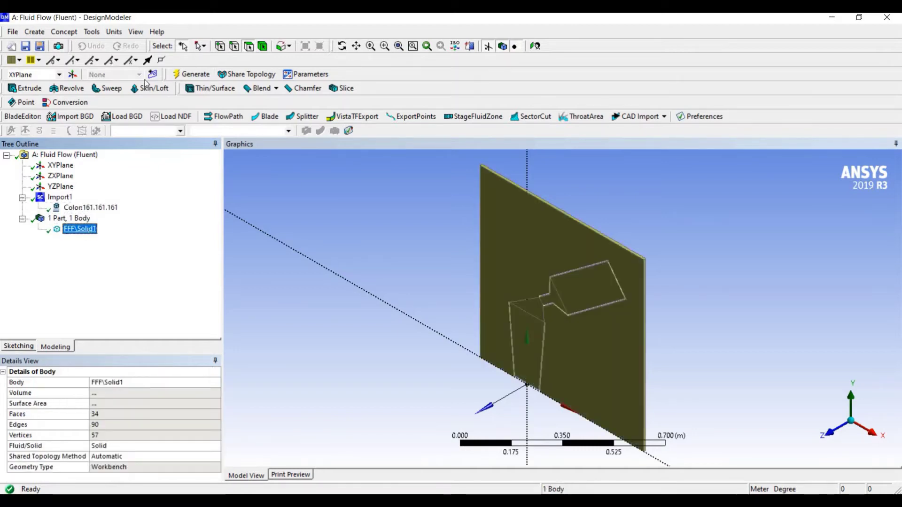
- Create a surface body from the five plate faces, generate it, and suppress FFF\Solid1
click(64, 32)
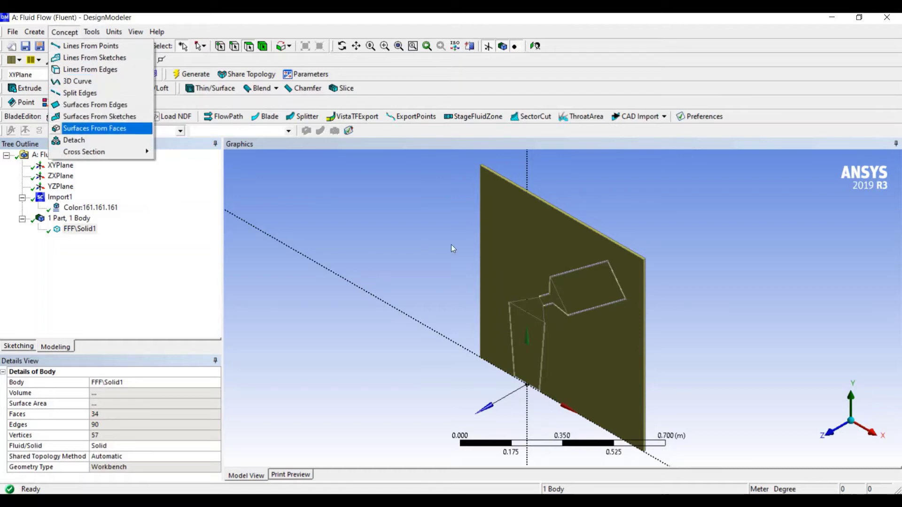
click(90, 126)
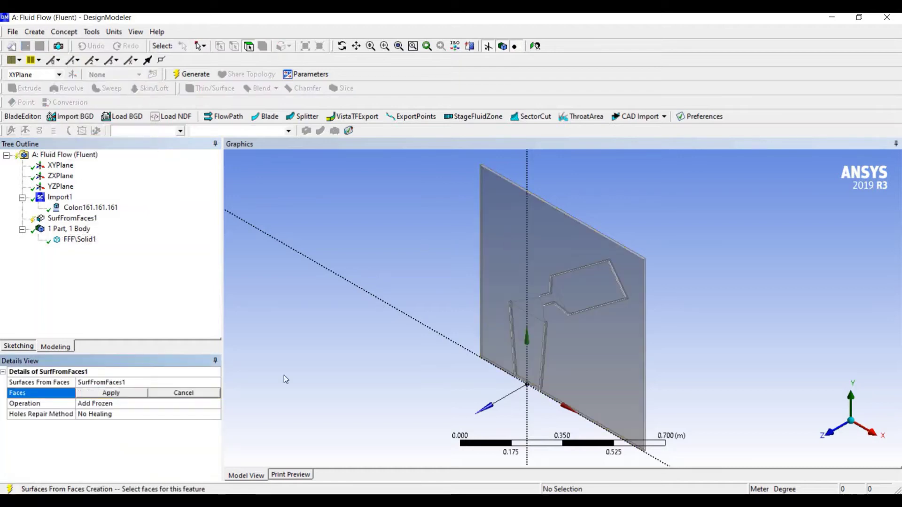
ctrl+click(563, 302)
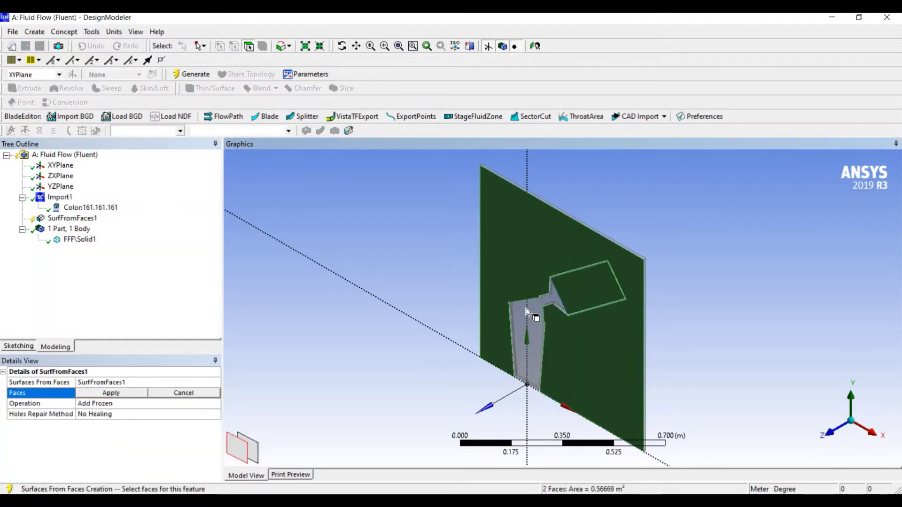
click(97, 393)
click(191, 76)
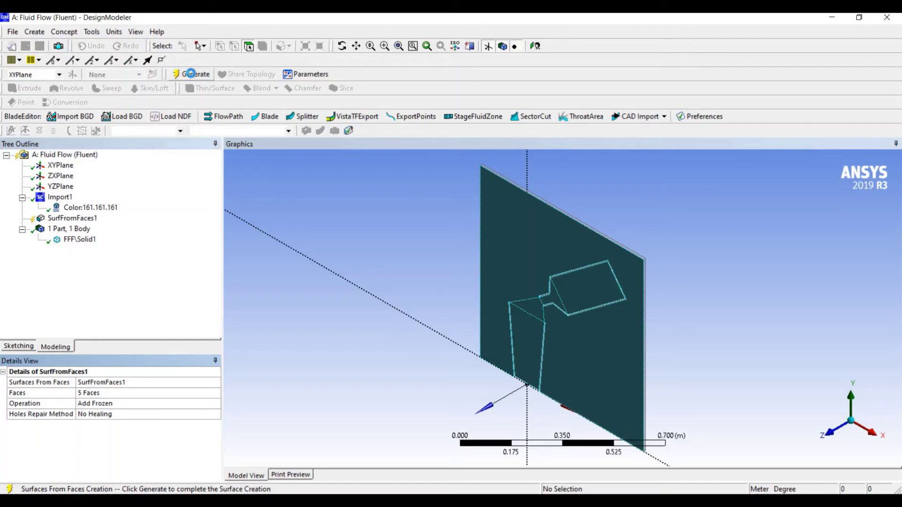
right_click(80, 239)
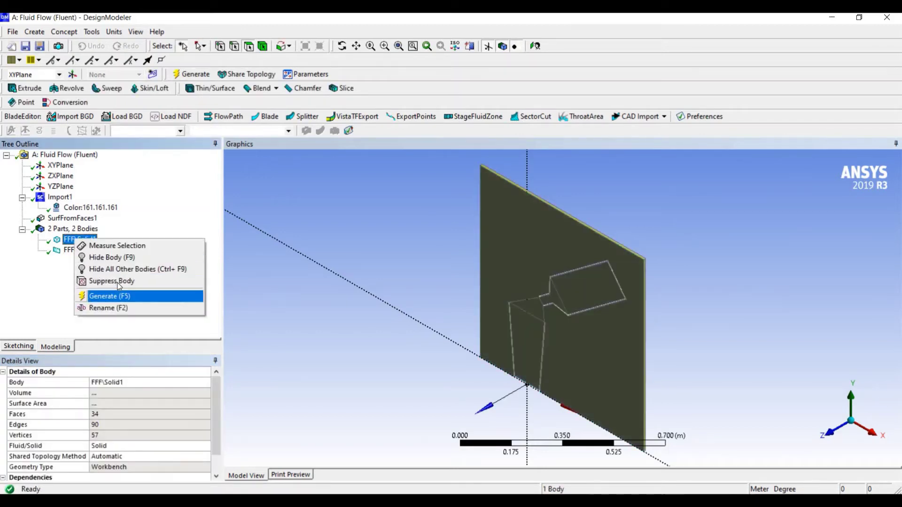
click(108, 281)
key(alt+Tab)
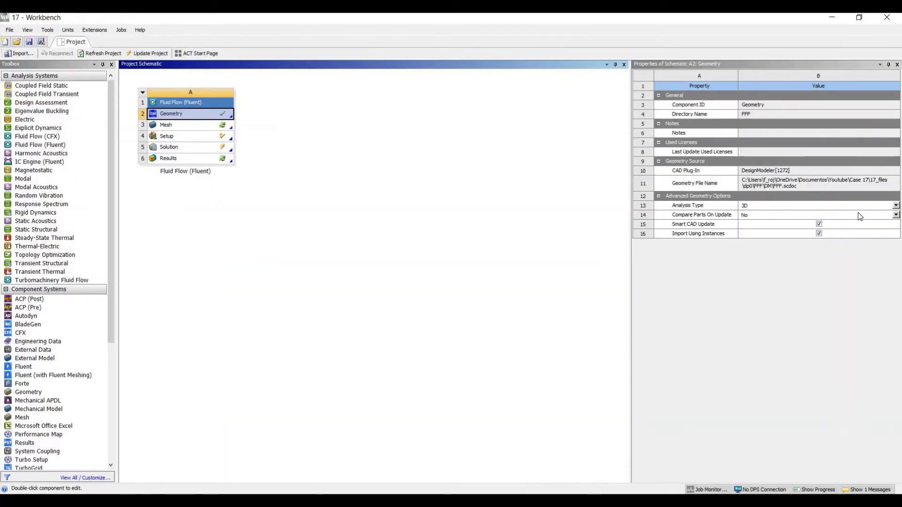
- Set the geometry analysis type to 2D, update the geometry, and launch Meshing, re-reading upstream data
click(655, 222)
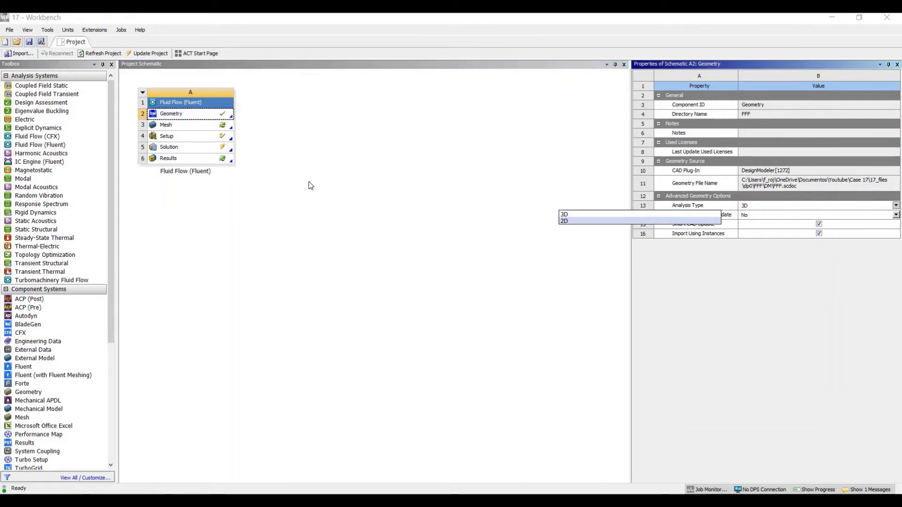
right_click(212, 119)
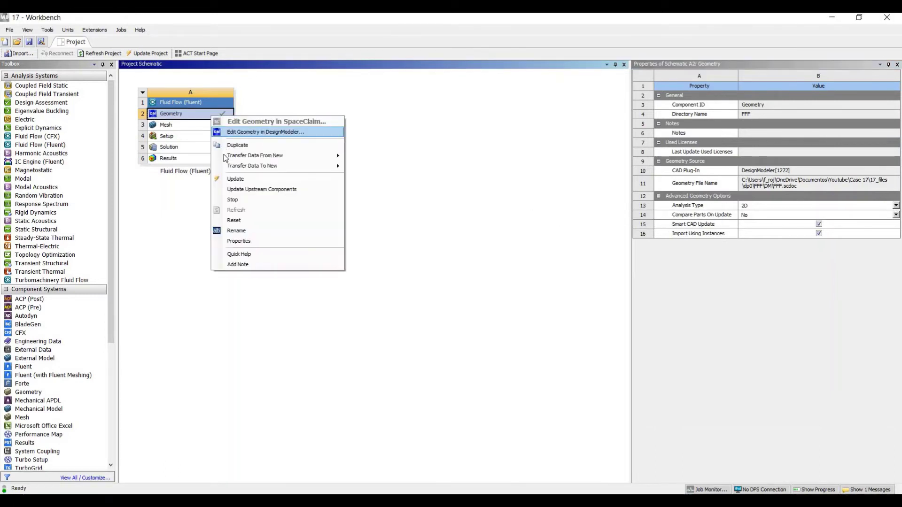
click(242, 180)
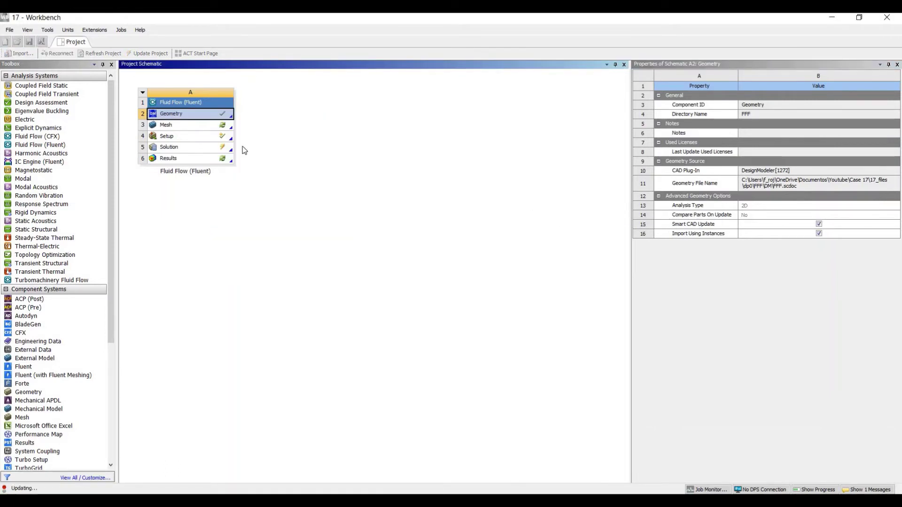
click(181, 129)
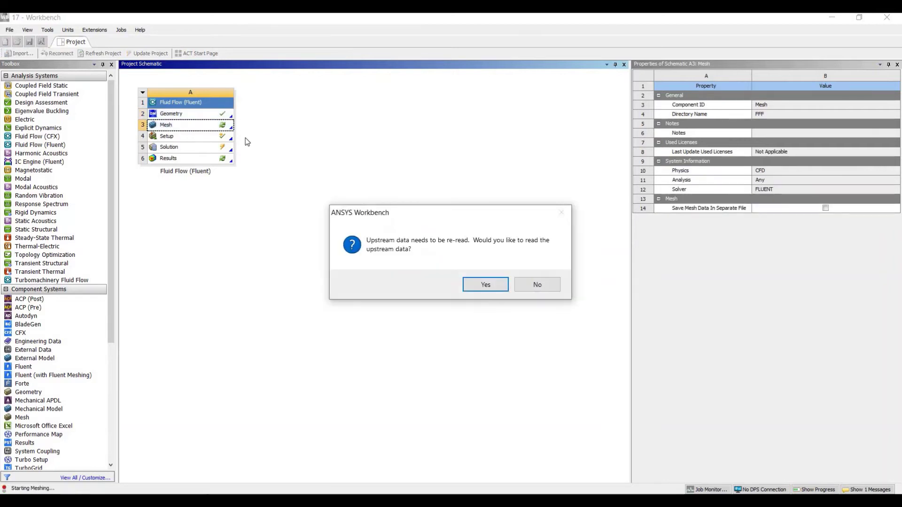
click(493, 285)
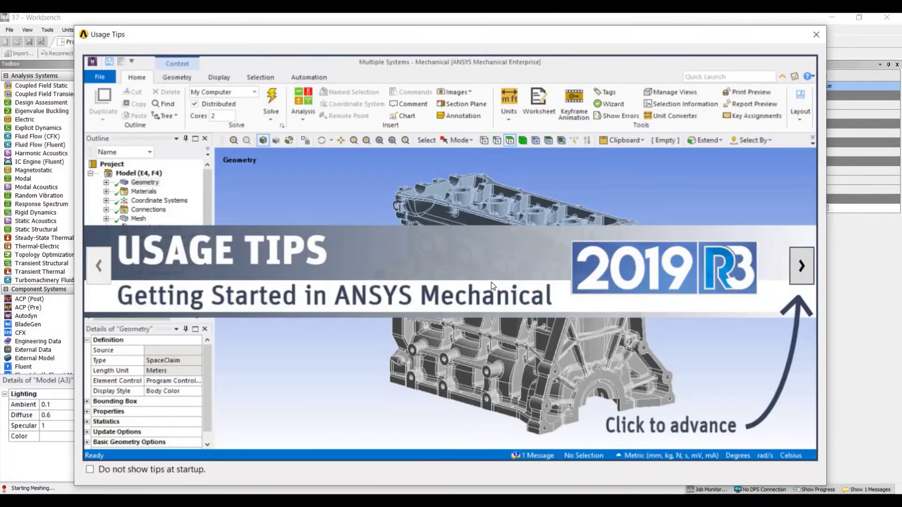
click(815, 34)
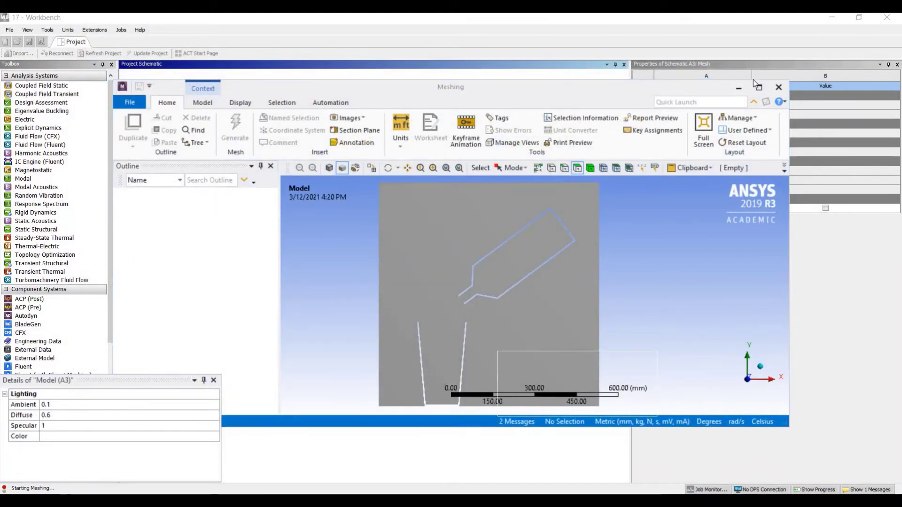
- Maximize Meshing, expand the Mesh branch, and delete the MultiZone Quad/Tri Method
click(756, 83)
click(23, 170)
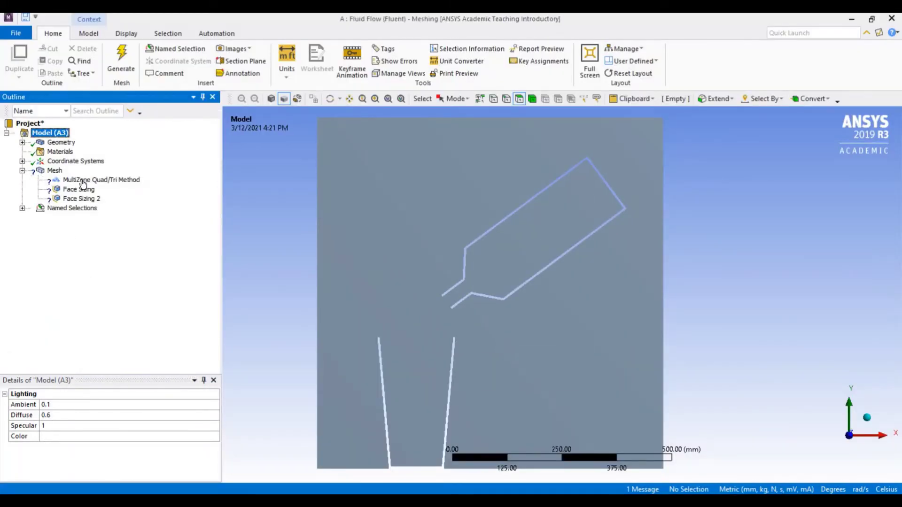
ctrl+click(82, 180)
ctrl+click(79, 189)
ctrl+click(82, 199)
right_click(82, 199)
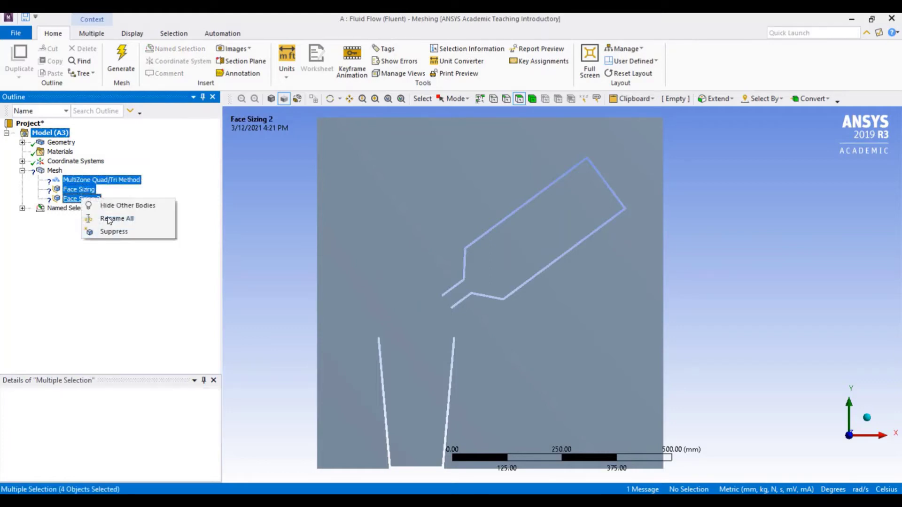
click(60, 236)
click(80, 181)
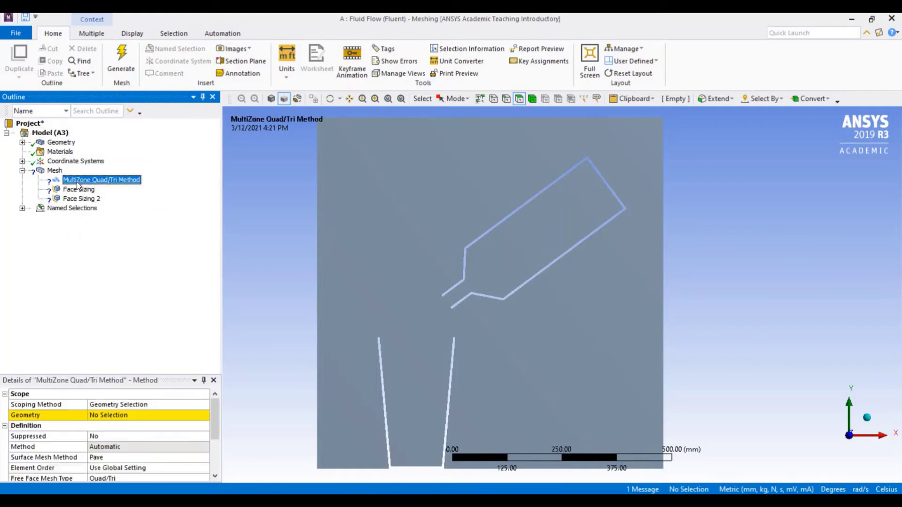
right_click(78, 183)
key(Down)
key(Down)
key(Down)
key(Down)
key(Down)
key(Down)
key(Down)
key(Down)
key(Down)
key(Return)
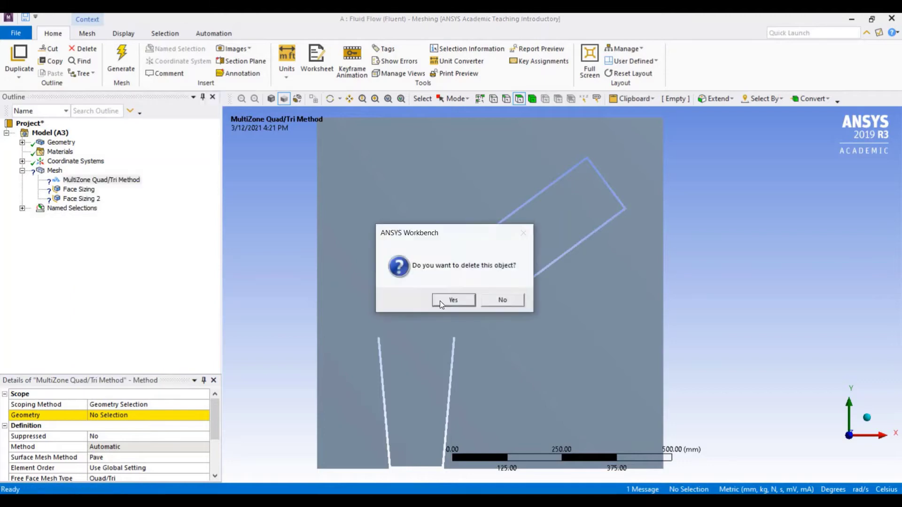
key(Return)
- Delete the Face Sizing and Face Sizing 2 controls
right_click(82, 180)
key(Down)
key(Down)
key(Down)
key(Down)
key(Down)
key(Down)
key(Down)
key(Down)
key(Down)
key(Down)
key(Down)
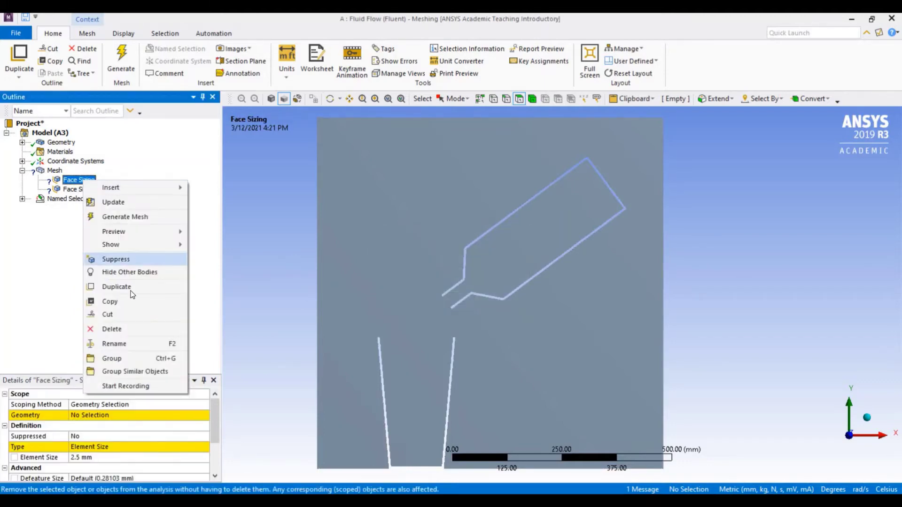
key(Return)
click(446, 300)
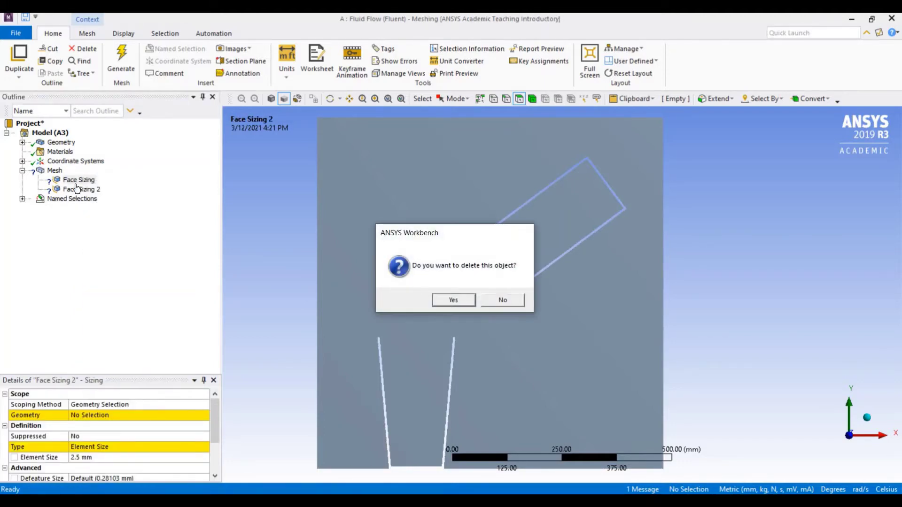
right_click(77, 182)
click(113, 335)
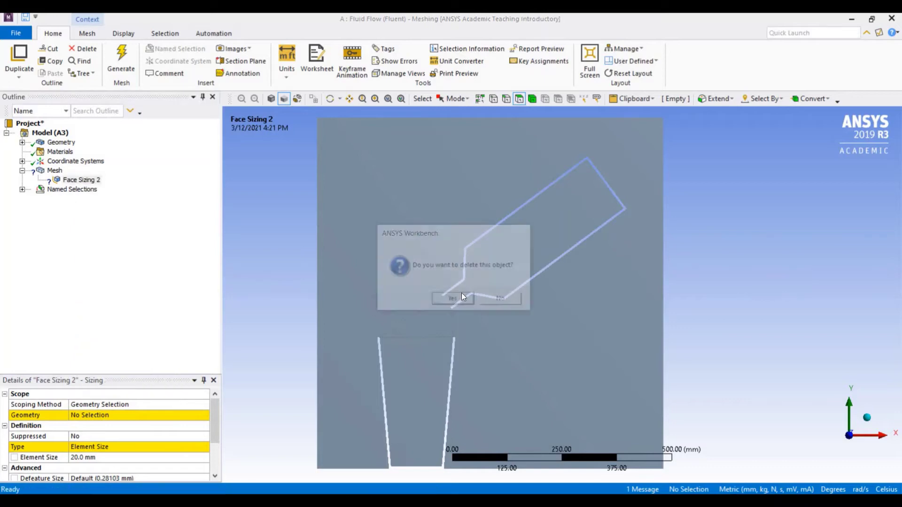
key(Return)
- Check the FFF\Solid1 body's thickness, then bring up the Mesh branch's insert options
click(23, 141)
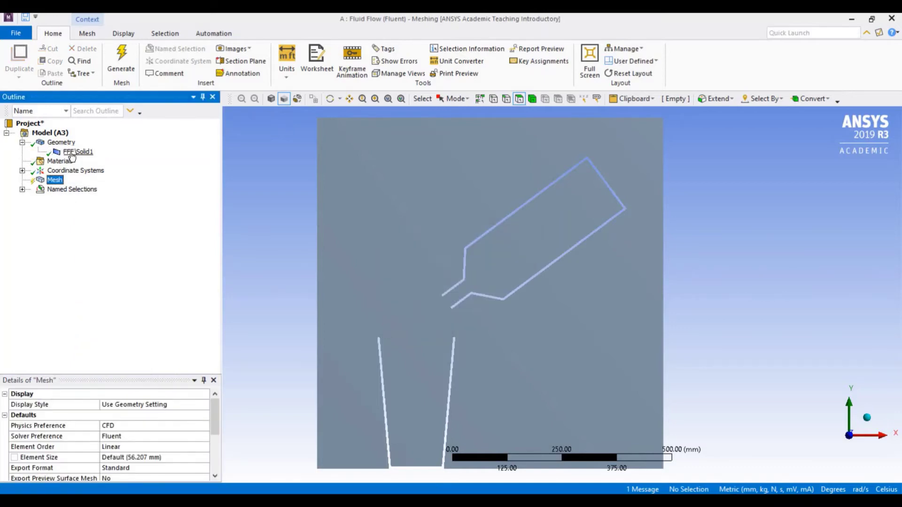
click(78, 152)
click(147, 435)
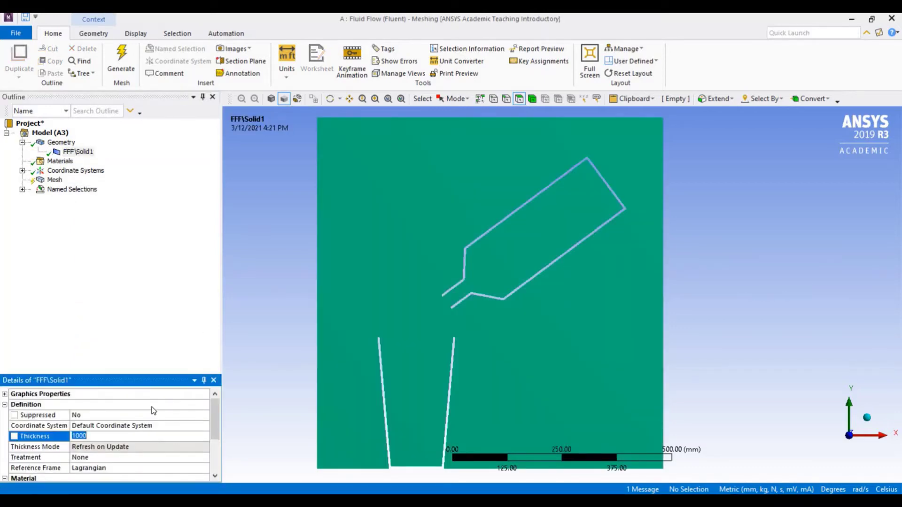
click(53, 181)
right_click(53, 180)
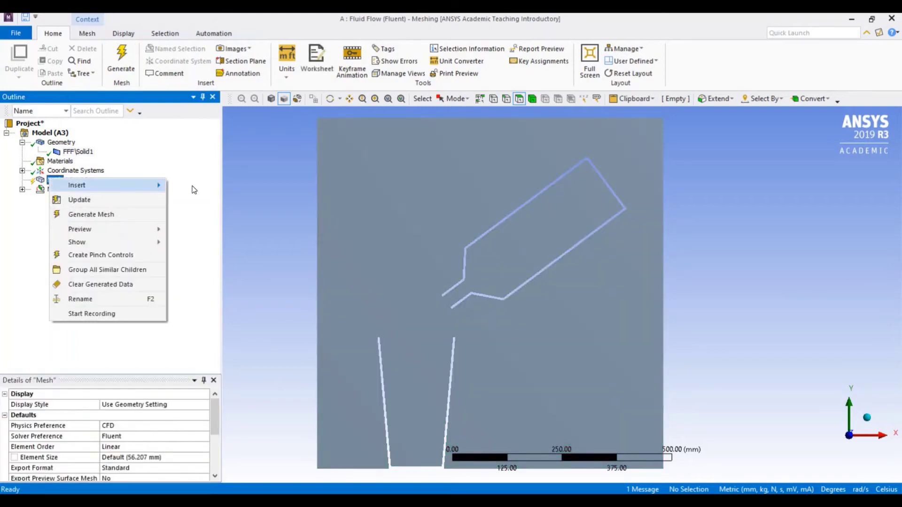